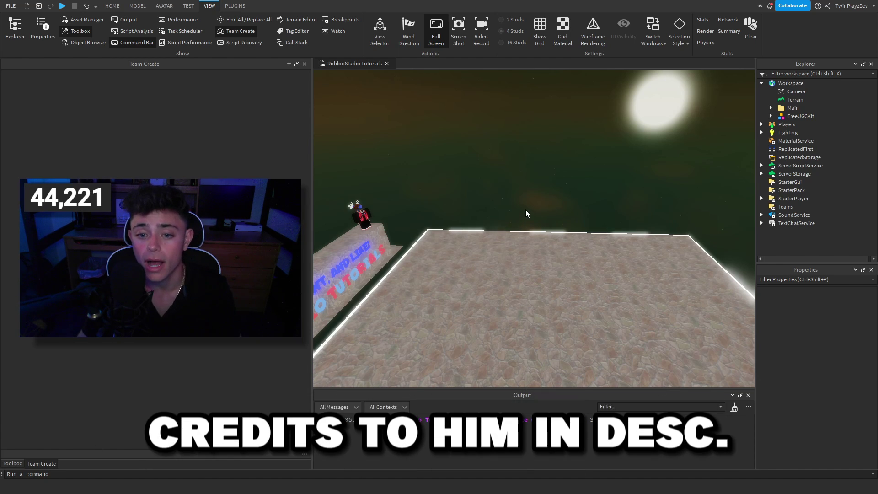
key("w")
right_click_drag(564, 168, 601, 179)
key("w")
key("s")
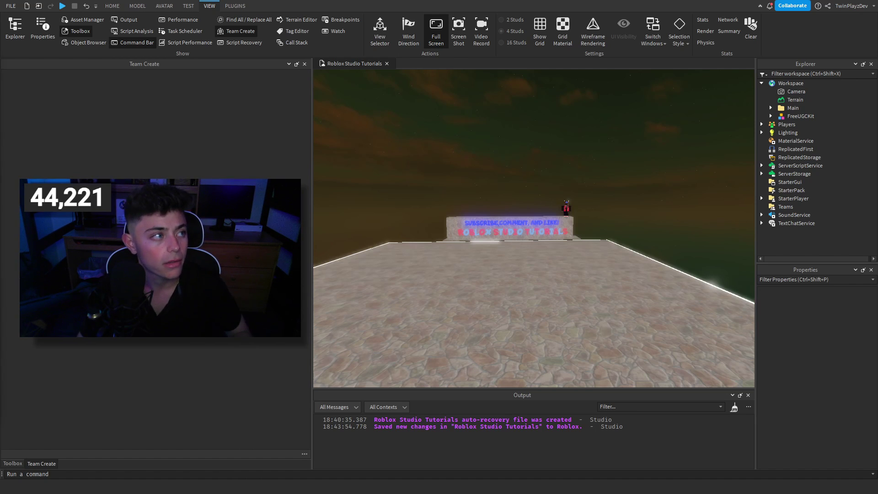
Switch to the browser and review the Free UGC Item Giver Time Checker marketplace page and its description.
left_click_drag(877, 72, 331, 59)
scroll(594, 216, "down", 2)
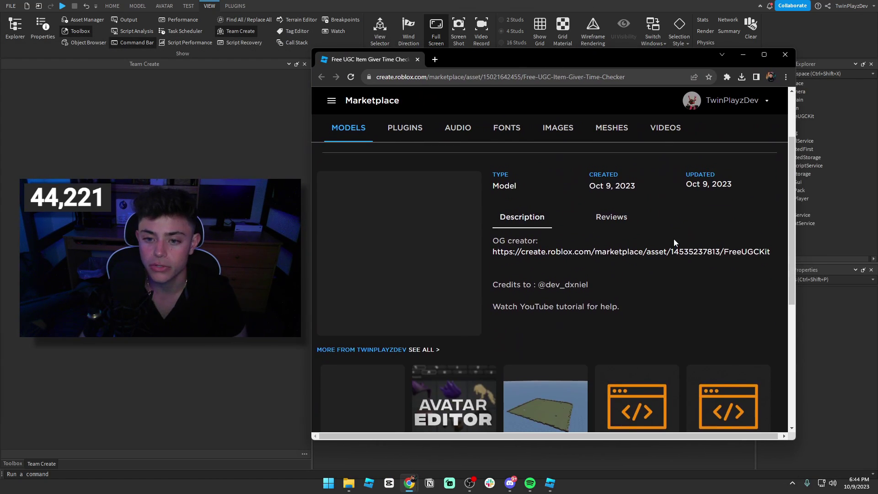
scroll(673, 239, "up", 2)
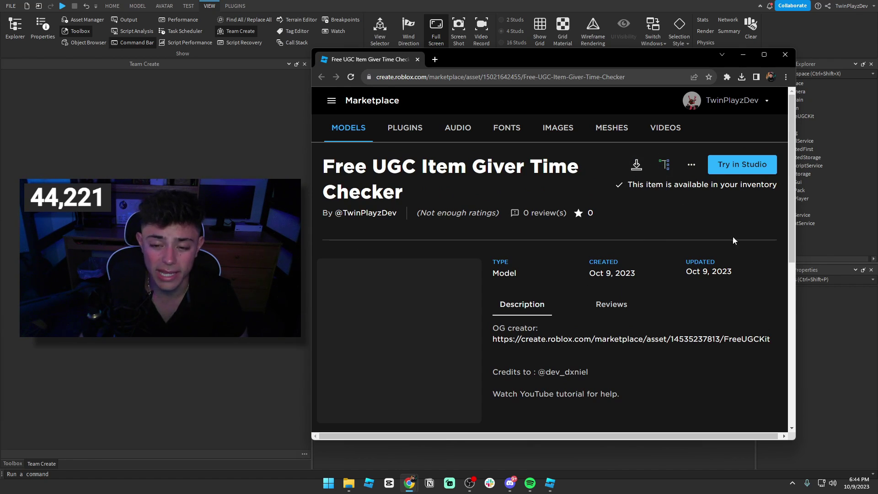
scroll(733, 240, "down", 3)
scroll(733, 240, "up", 3)
scroll(634, 315, "down", 1)
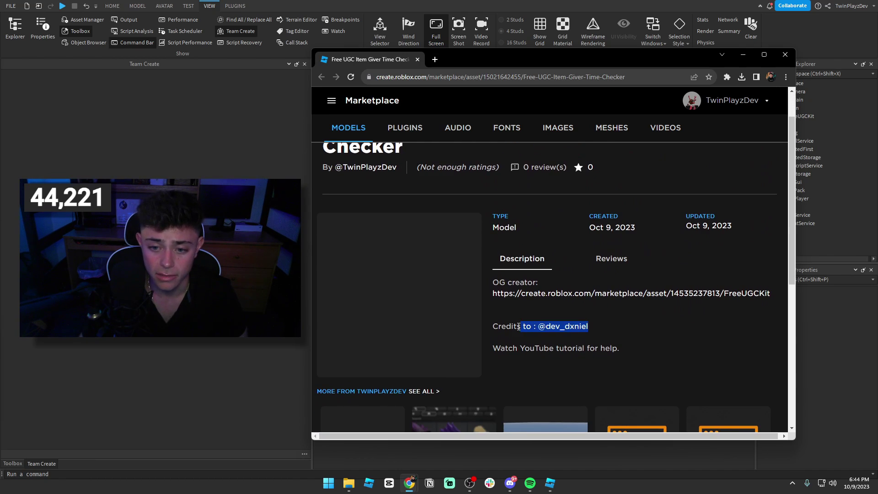
Open the original creator's FreeUGCKit link in a separate tab, close that tab and return to Roblox Studio.
left_click(616, 338)
right_click(641, 298)
left_click(665, 303)
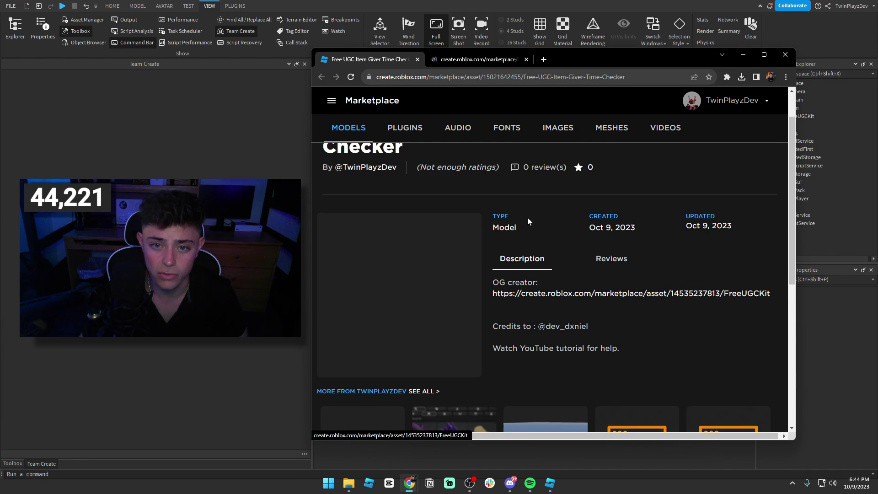
left_click(472, 61)
left_click(527, 60)
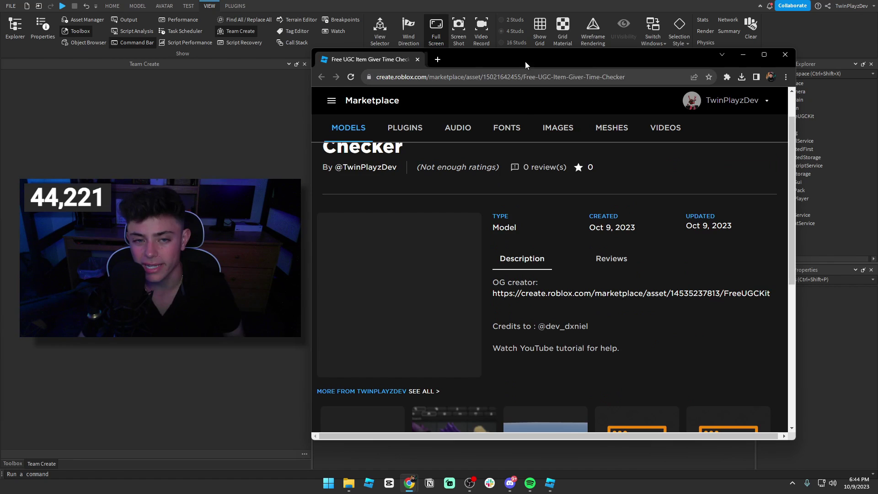
scroll(399, 91, "up", 1)
left_click_drag(358, 59, 0, 78)
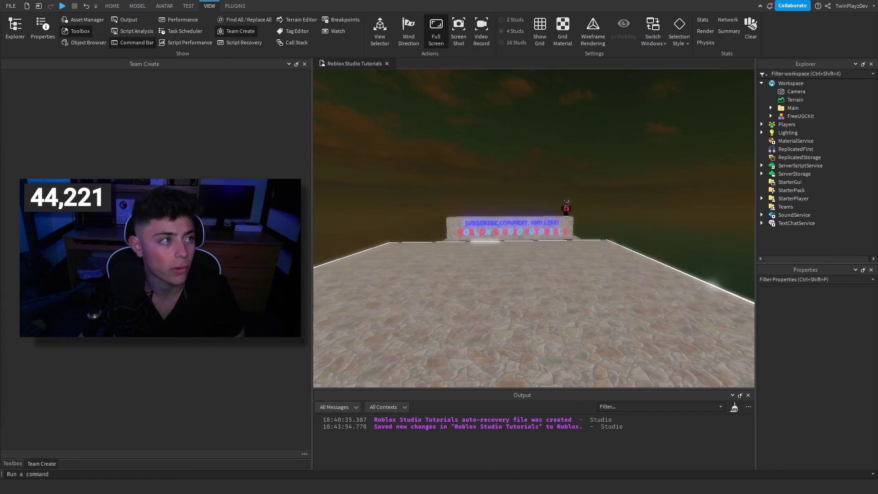
Clear the messages from the Output log.
left_click(734, 407)
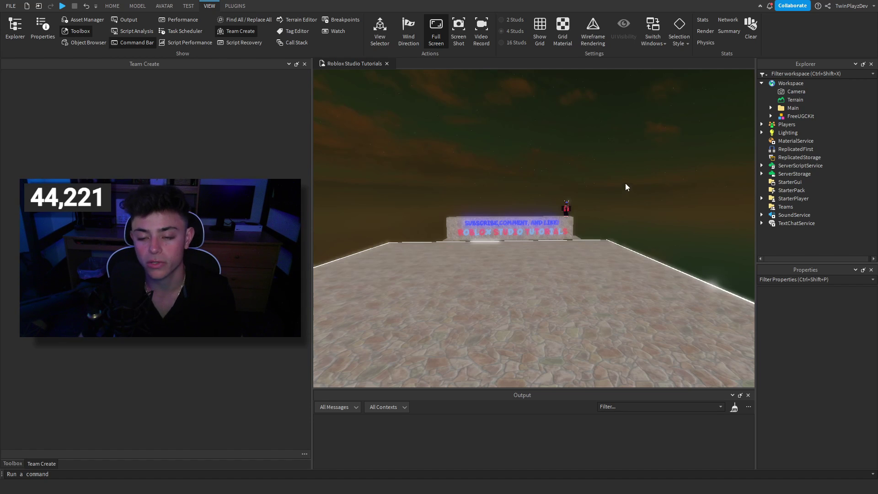
key("s")
key("w")
key("a")
scroll(603, 169, "up", 3)
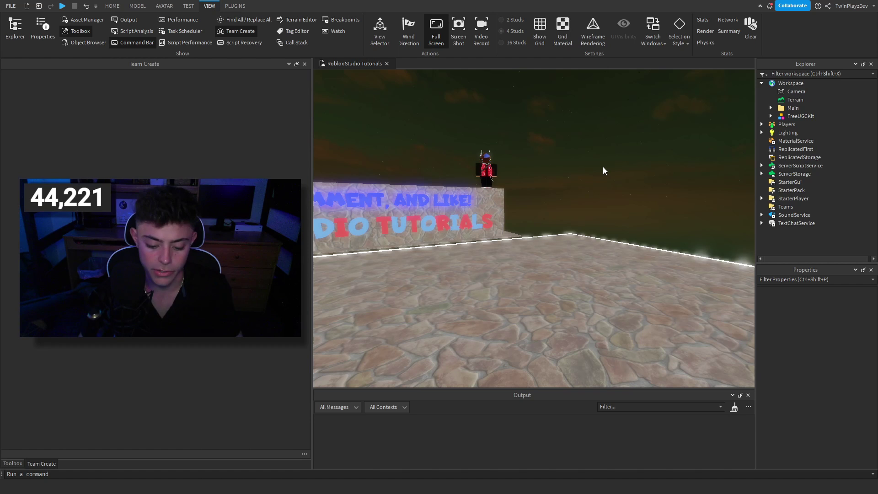
scroll(602, 194, "down", 5)
scroll(602, 190, "up", 3)
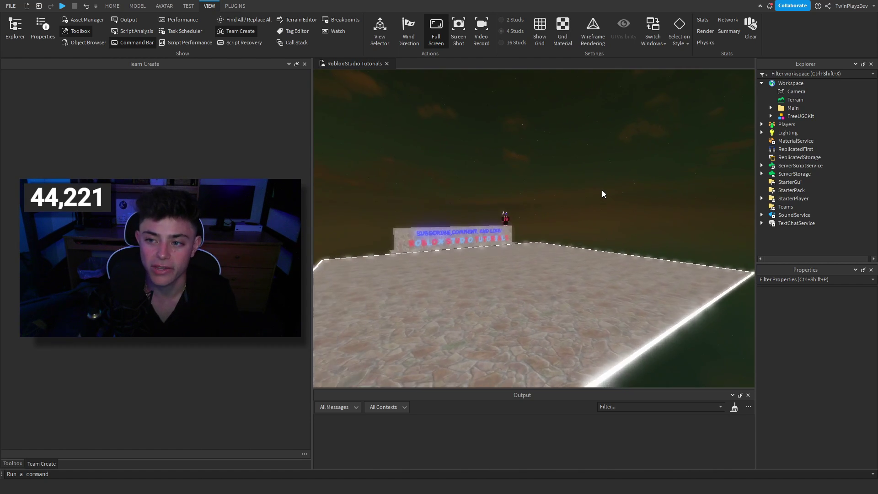
Insert the Free UGC Item Giver Time Checker model from the inventory and accept the notice about its scripts.
left_click(113, 6)
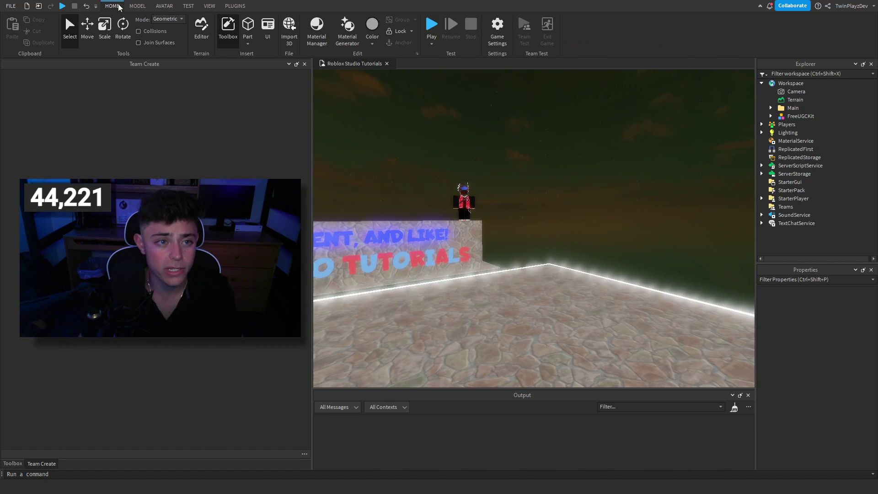
left_click(227, 42)
left_click(137, 80)
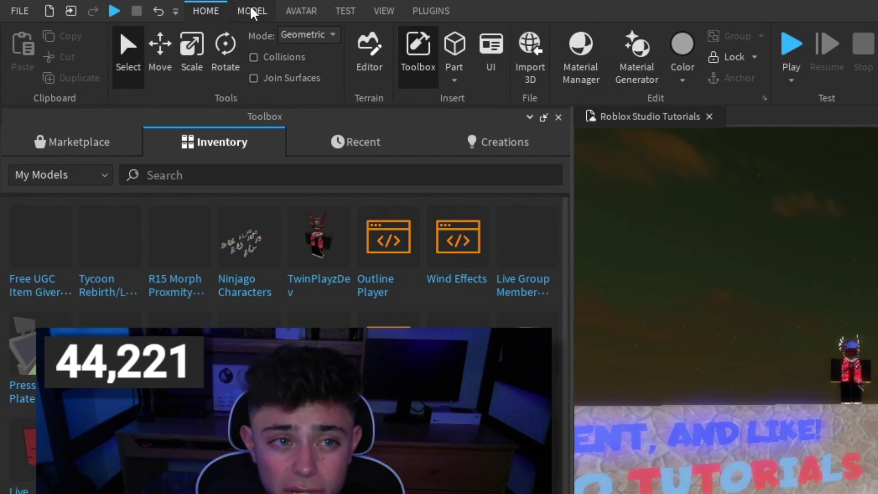
left_click(251, 10)
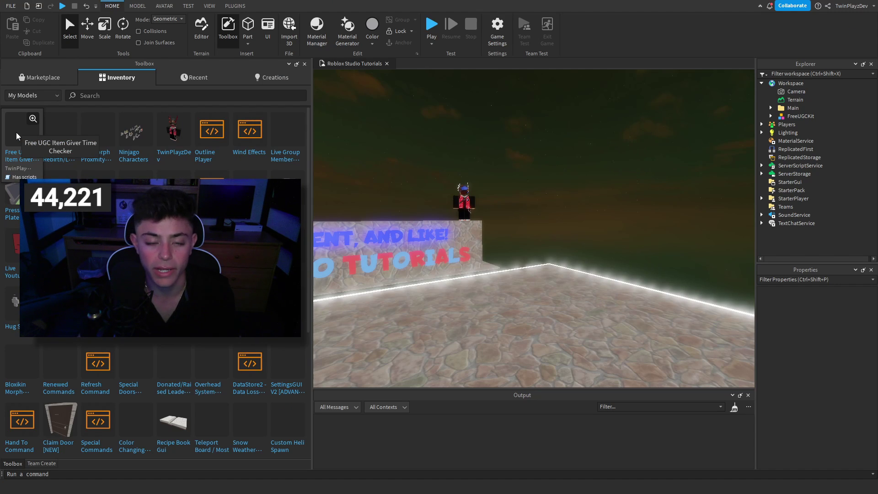
left_click(16, 265)
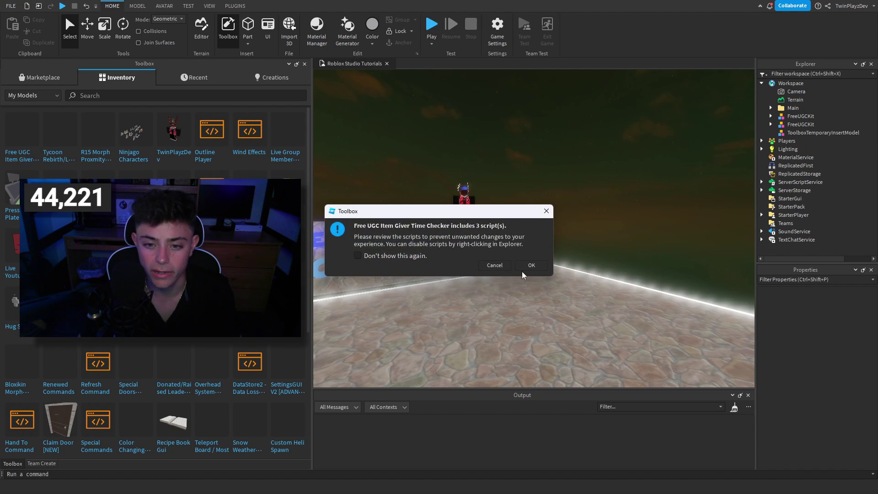
left_click(526, 267)
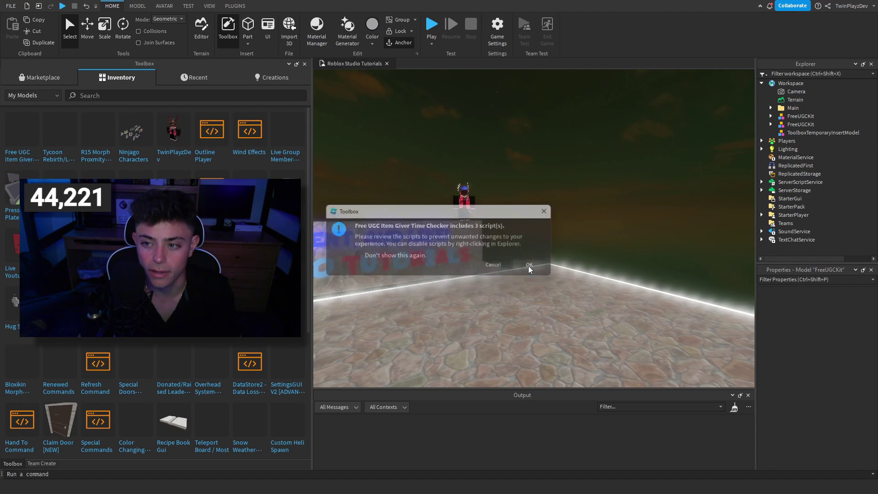
Delete the duplicate FreeUGCKit model from Workspace and expand the remaining one in a widened Explorer.
left_click(798, 116)
left_click(771, 116)
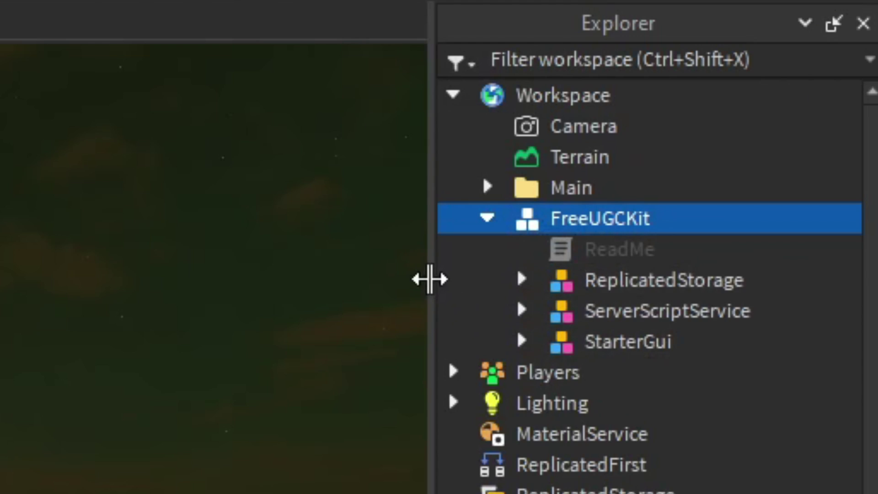
left_click_drag(755, 132, 719, 136)
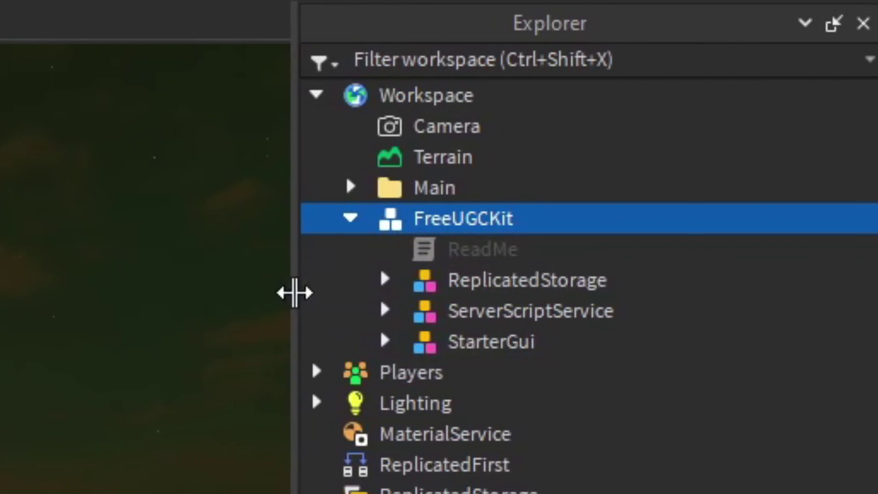
Open FreeUGCKit's ReadMe script, read through its full setup instructions and close it.
double_click(462, 250)
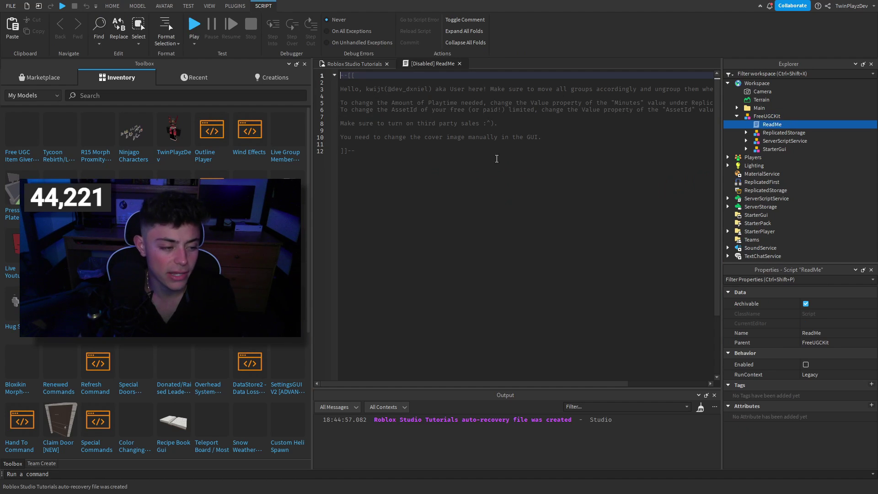
left_click_drag(424, 89, 584, 131)
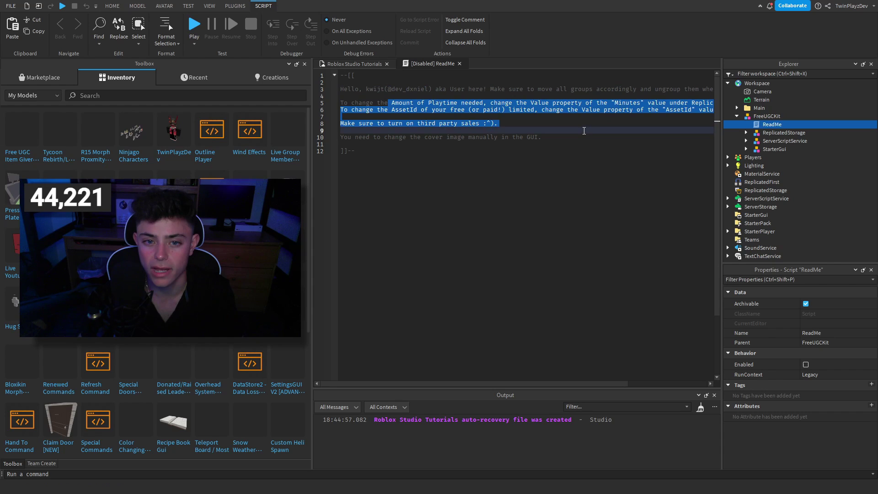
left_click(584, 131)
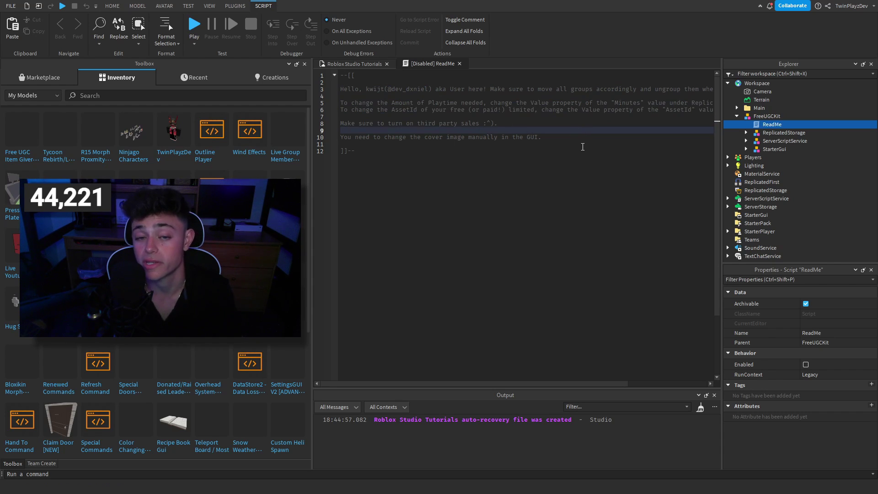
left_click_drag(556, 139, 340, 136)
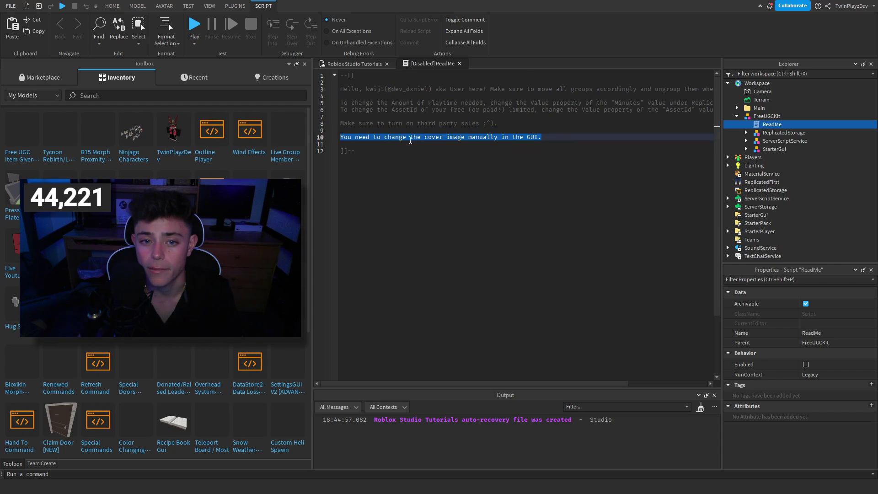
left_click(410, 138)
left_click_drag(436, 138, 622, 137)
left_click(621, 136)
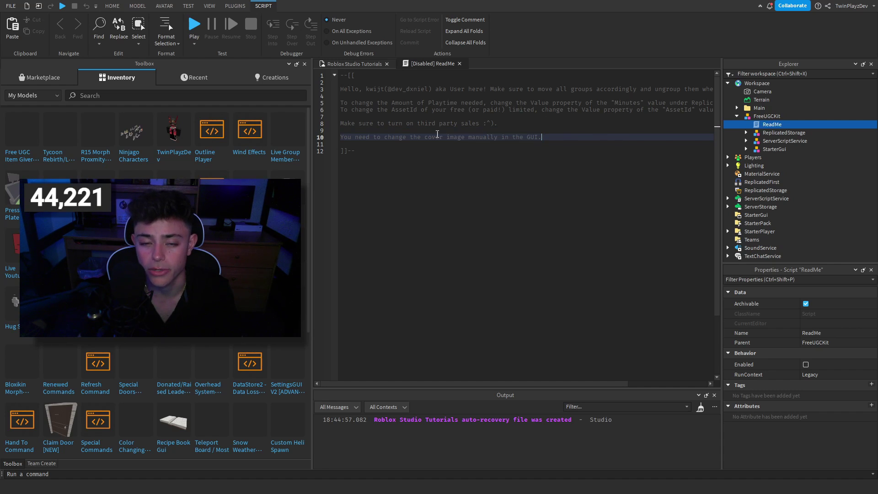
left_click_drag(524, 386, 604, 379)
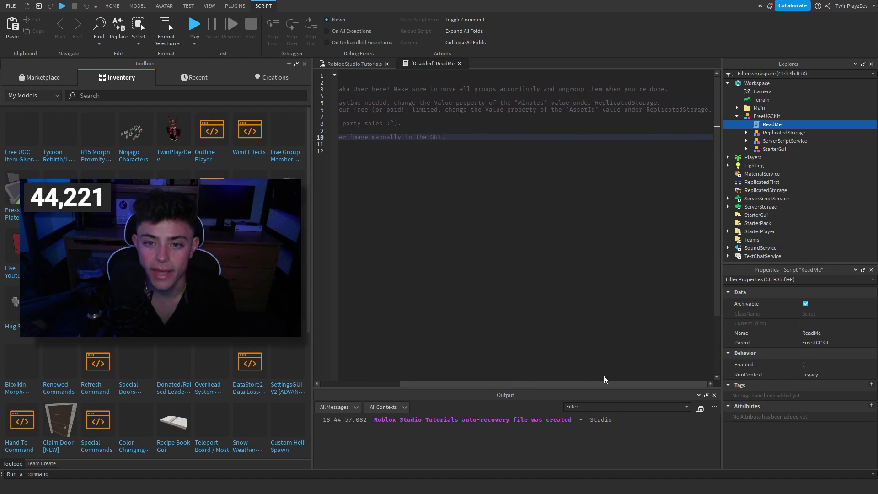
left_click_drag(680, 102, 338, 103)
left_click(402, 109)
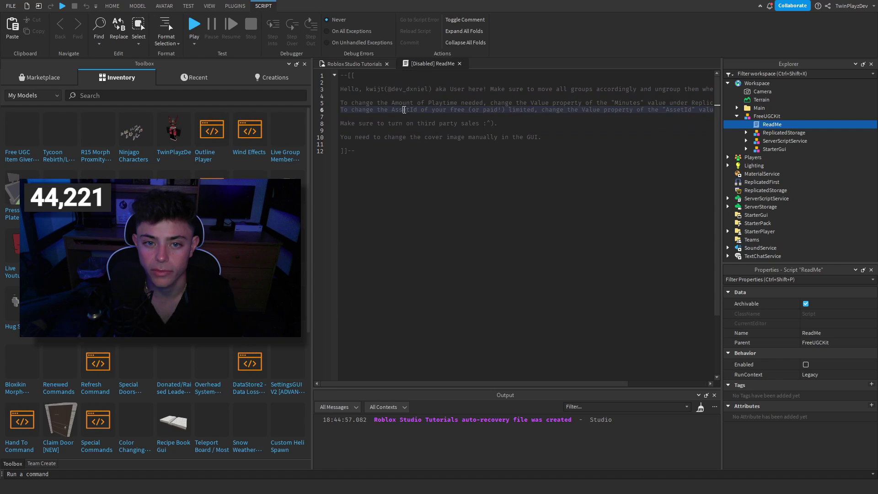
left_click(460, 64)
Move the ReplicatedStorage group from FreeUGCKit into the ReplicatedStorage service and ungroup it there.
left_click(747, 133)
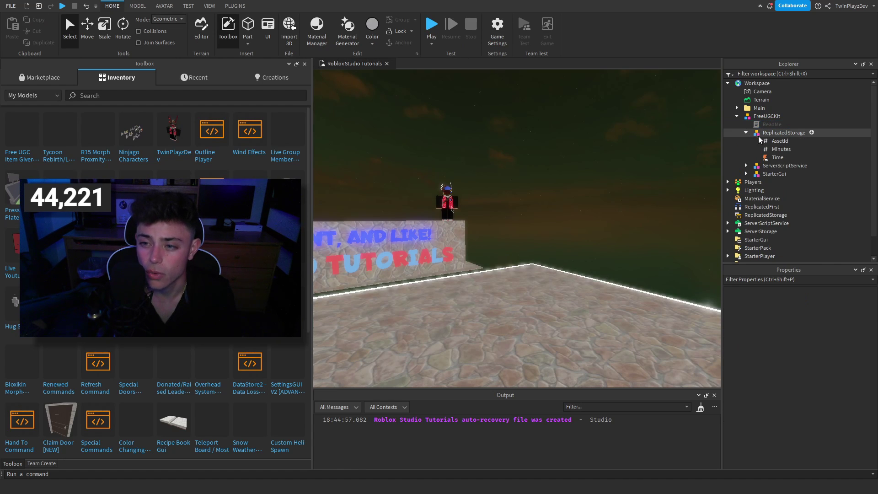
left_click(747, 132)
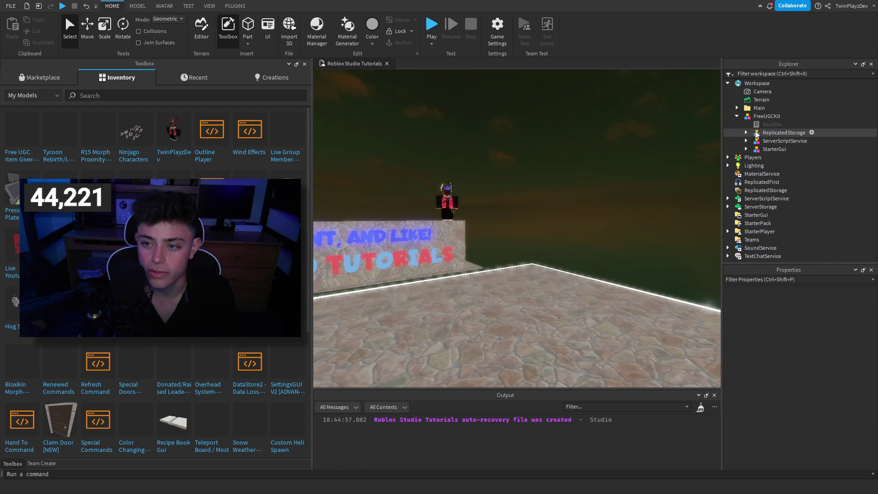
left_click_drag(782, 133, 728, 203)
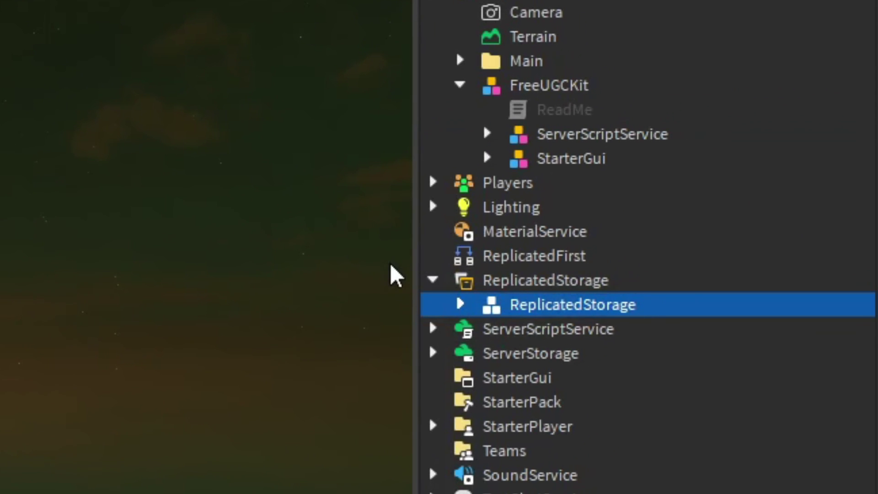
key("ctrl+u")
scroll(554, 311, "down", 1)
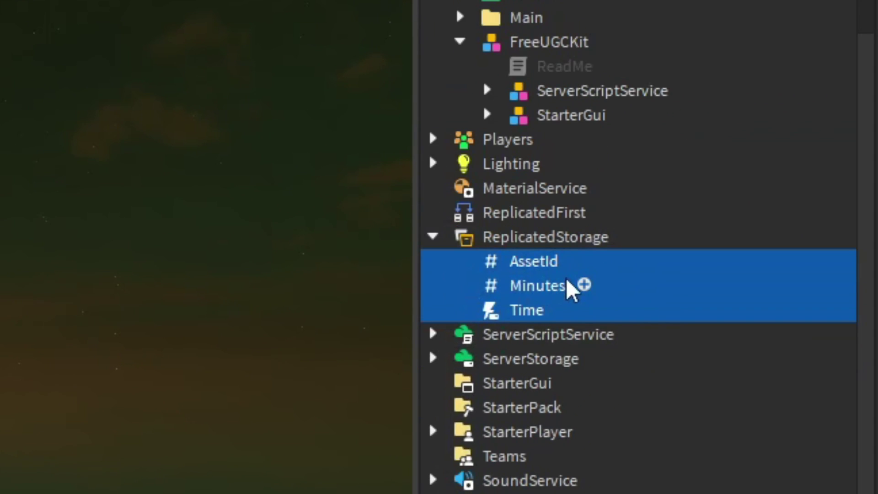
Check the AssetId, Minutes and Time items placed directly under ReplicatedStorage.
left_click(188, 302)
left_click(490, 311)
left_click(498, 293)
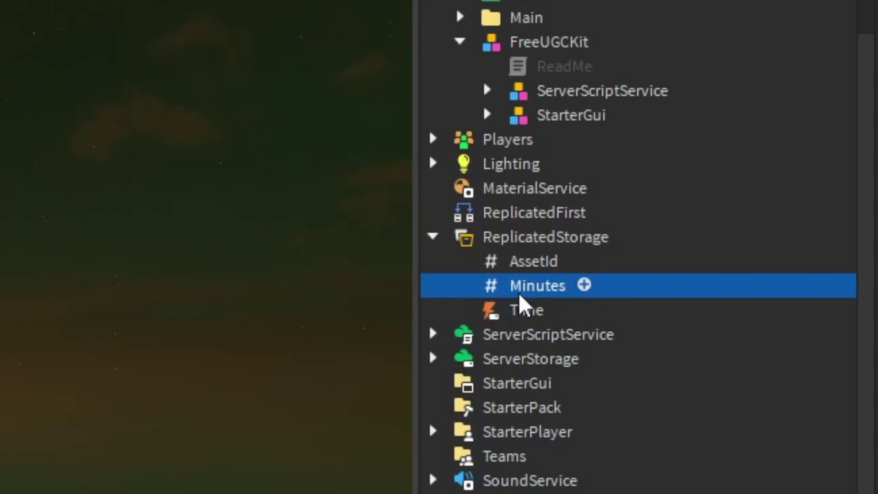
left_click(524, 269)
left_click(172, 290)
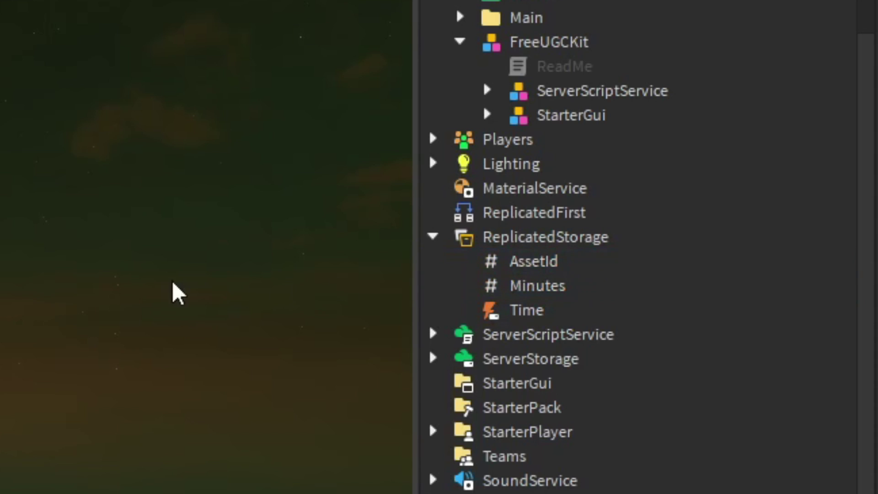
Move the ServerScriptService group from FreeUGCKit into the ServerScriptService service.
left_click(487, 90)
left_click_drag(555, 95, 504, 362)
Open the existing Leaderboard script in ServerScriptService, look over its code and close it.
double_click(531, 332)
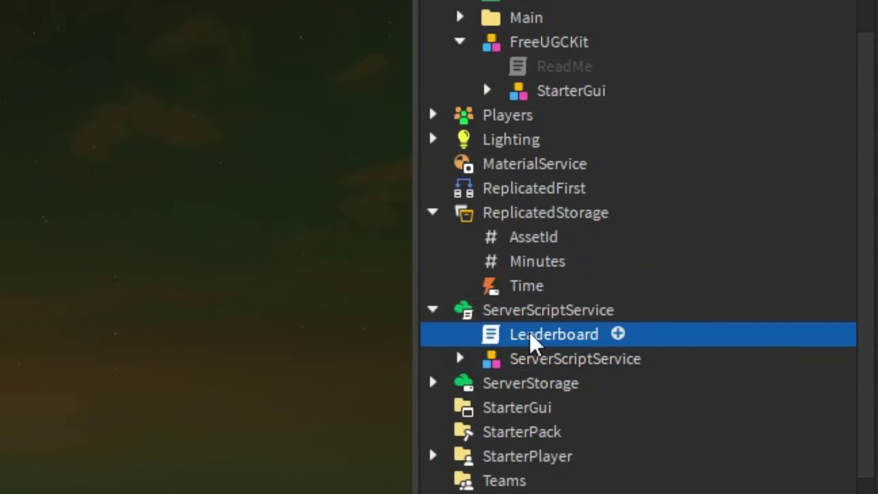
scroll(196, 247, "down", 1)
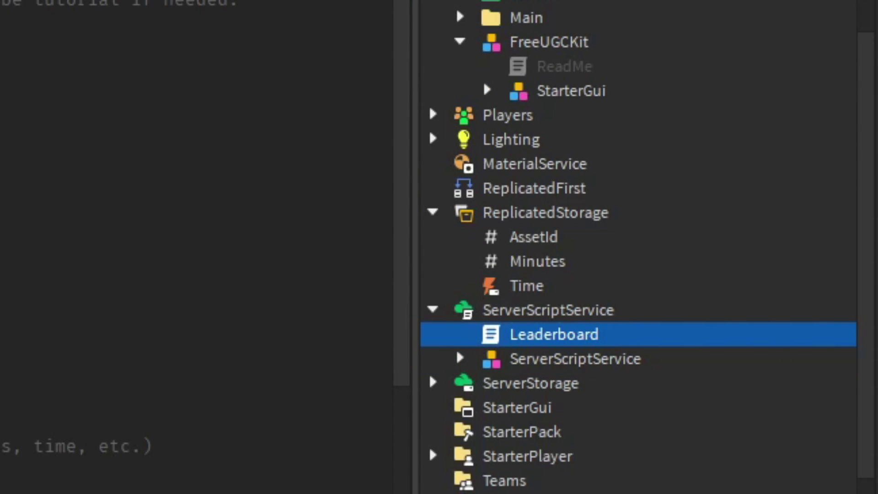
key("ctrl+w")
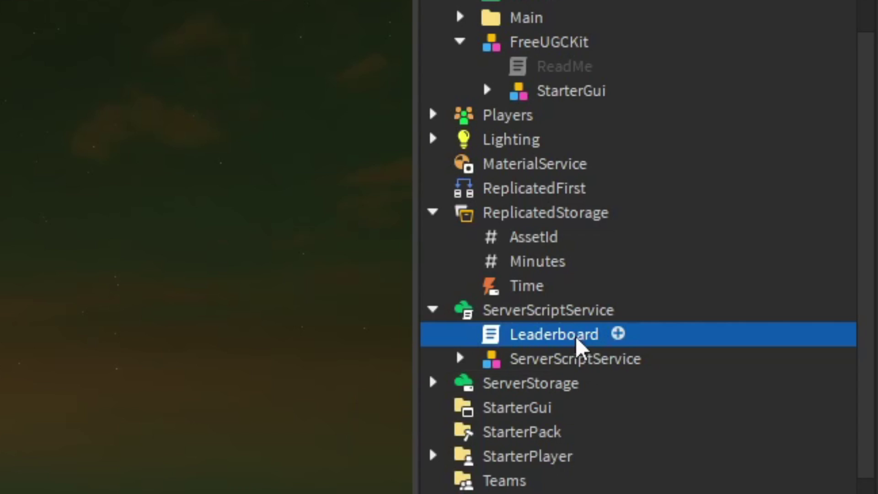
Move the Leaderboard script from ServerScriptService to ServerStorage and collapse the ReplicatedStorage, ServerScriptService and ServerStorage services.
scroll(576, 344, "down", 1)
left_click(409, 352)
left_click_drag(530, 310, 503, 358)
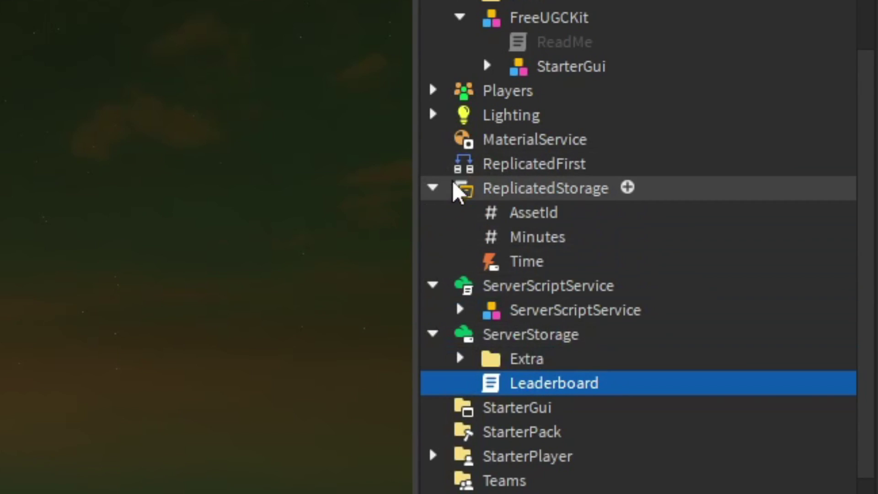
left_click(433, 189)
left_click(432, 262)
left_click(432, 304)
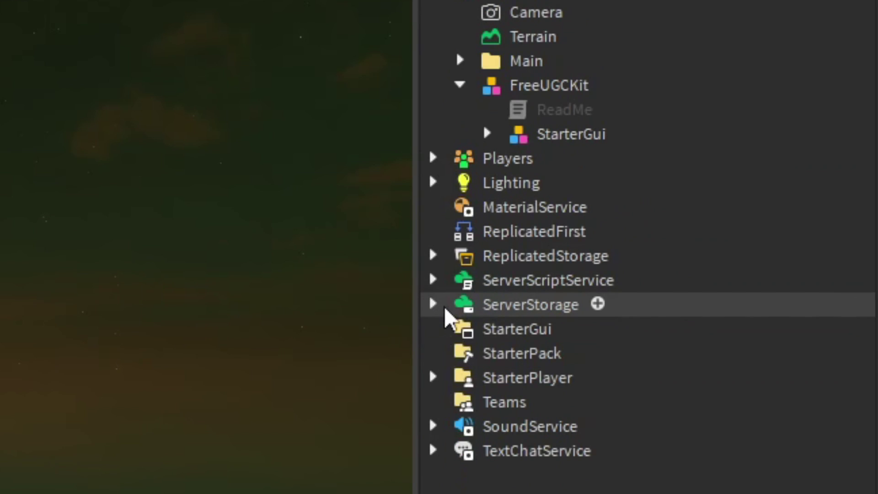
Expand ServerScriptService and ReplicatedStorage, and ungroup the ServerScriptService group inside its service.
left_click(433, 280)
left_click(433, 255)
left_click(526, 359)
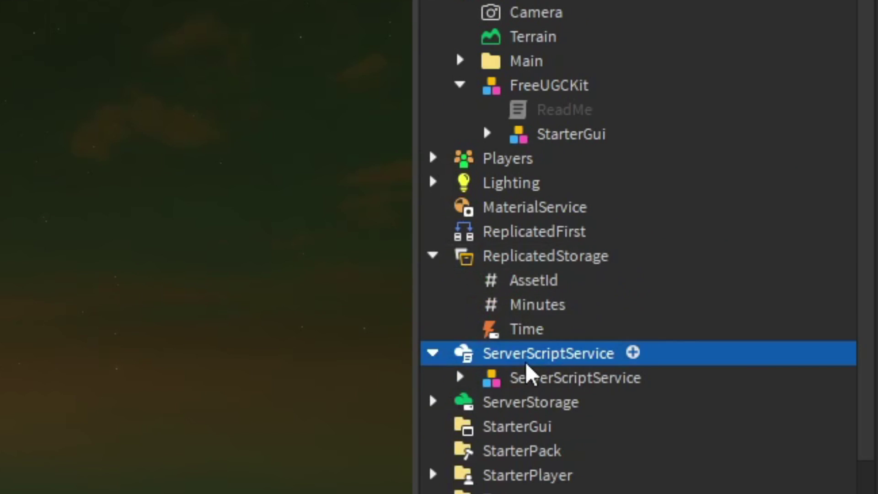
left_click(532, 378)
key("ctrl+u")
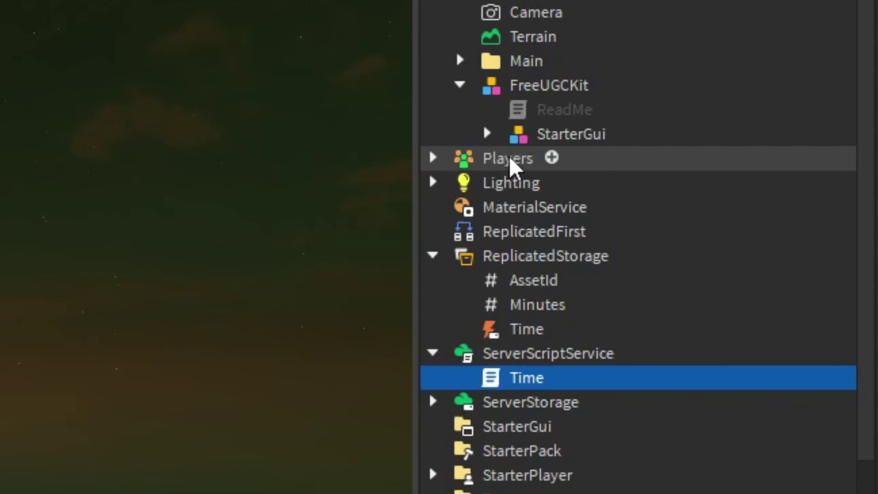
Move the StarterGui group from FreeUGCKit into the StarterGui service and ungroup it there.
left_click(530, 160)
left_click_drag(547, 140, 503, 428)
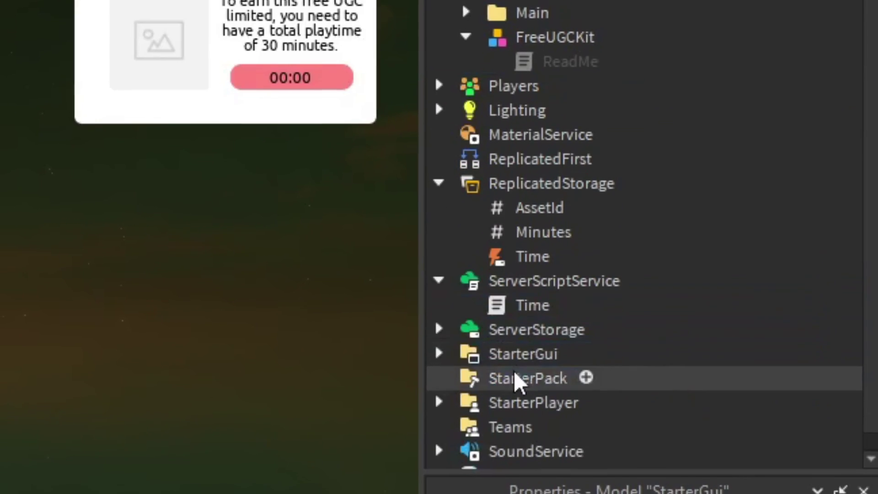
key("ctrl+u")
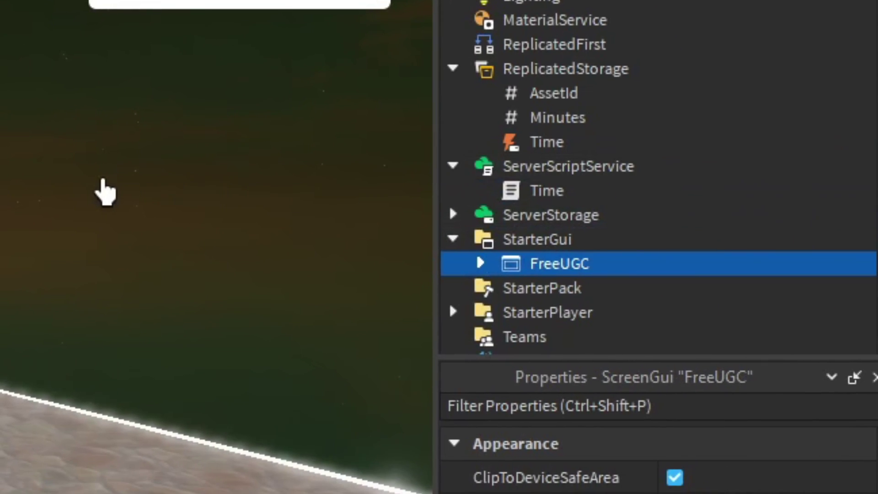
right_click_drag(345, 186, 430, 206)
Expand the FreeUGC screen GUI and its Frame in StarterGui to show the interface elements.
left_click(686, 219)
left_click(701, 237)
right_click_drag(256, 197, 384, 208)
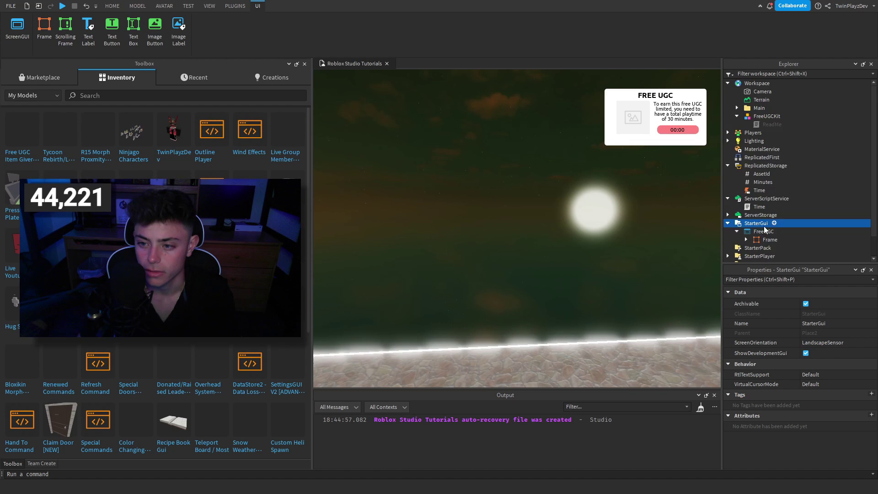
left_click(737, 209)
left_click(761, 217)
double_click(761, 217)
scroll(772, 215, "down", 2)
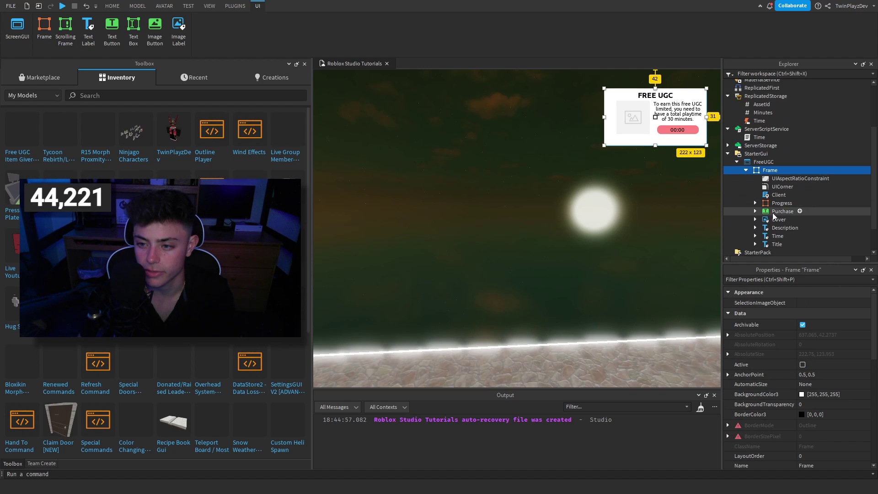
Examine the Purchase, Cover, Description, Time and Title elements inside the FreeUGC Frame.
left_click(773, 213)
left_click(776, 220)
left_click(779, 228)
left_click(779, 236)
left_click(778, 243)
left_click(775, 211)
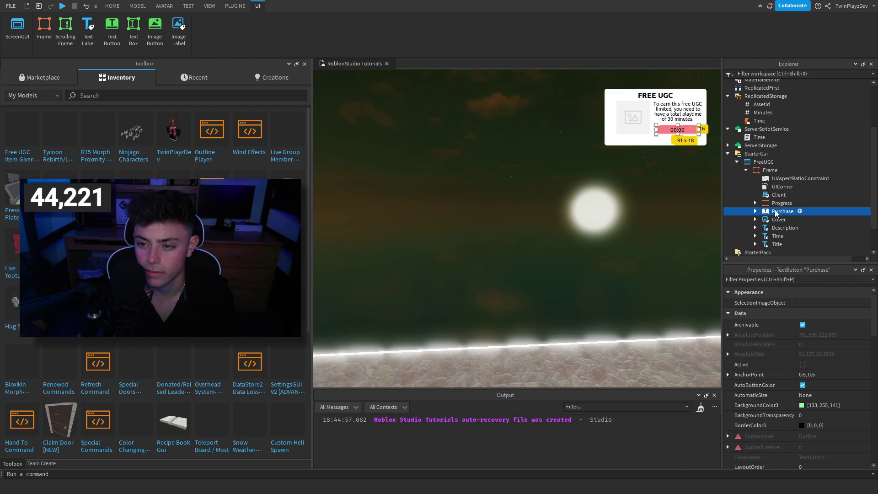
Return to the FreeUGC screen GUI, collapse its Frame and look over the kit's placement across the services.
key("Up")
key("Up")
key("Up")
key("Up")
key("Up")
key("Up")
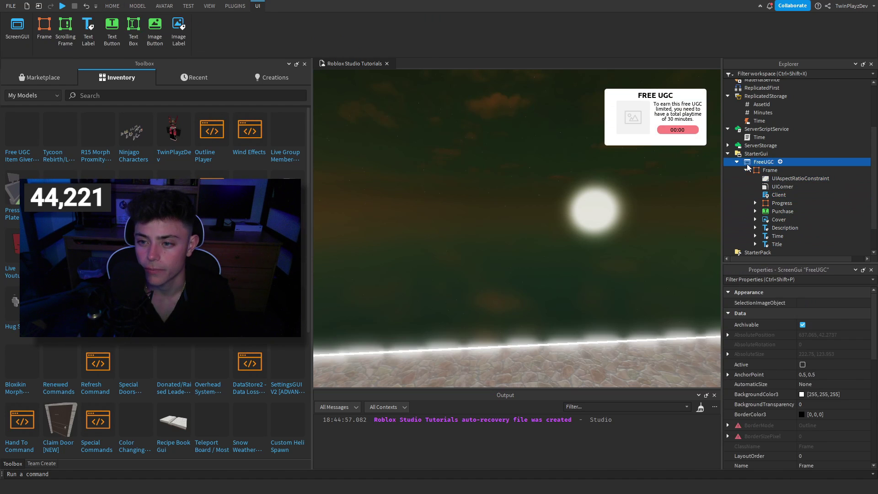
left_click(747, 170)
scroll(575, 194, "down", 3)
right_click_drag(575, 193, 512, 180)
scroll(597, 192, "up", 4)
right_click_drag(627, 192, 631, 192)
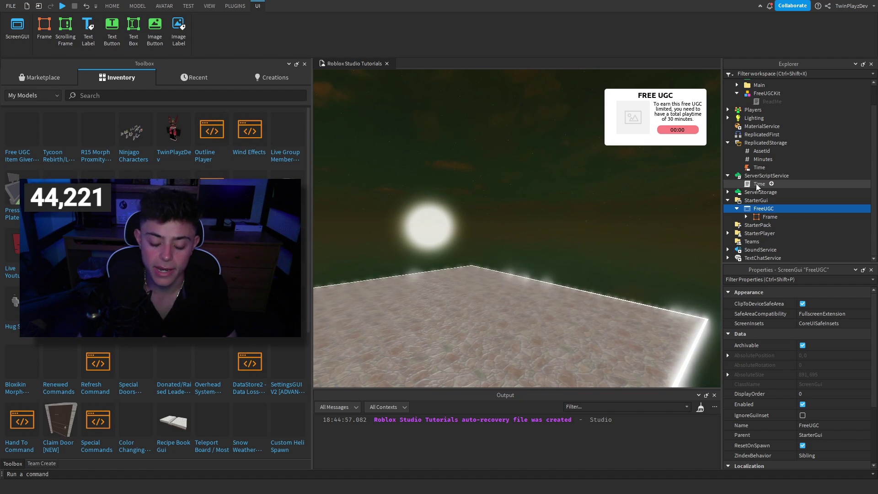
Open the Time script in ServerScriptService and skim its code from end to start.
double_click(757, 184)
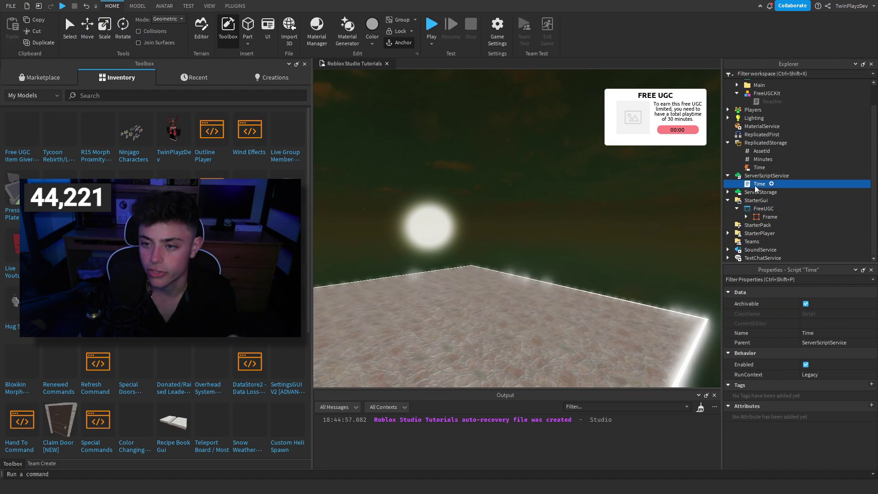
scroll(479, 230, "down", 7)
scroll(479, 230, "down", 11)
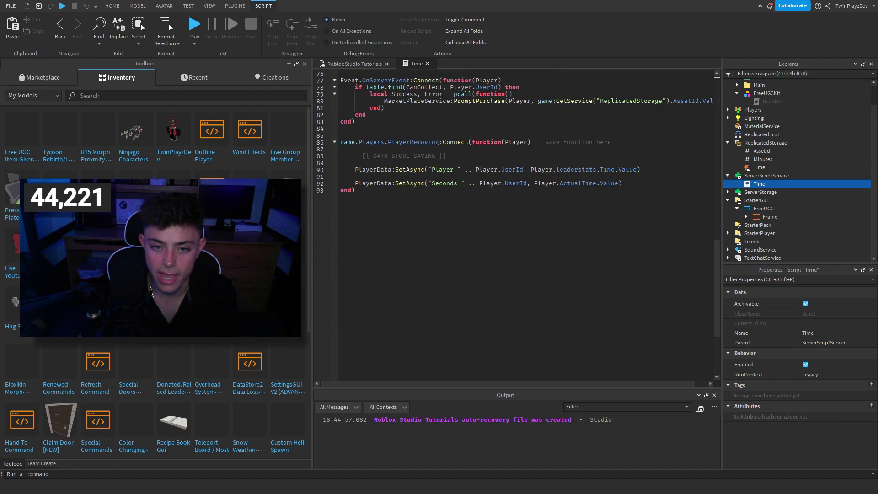
left_click_drag(471, 347, 413, 177)
left_click(411, 151)
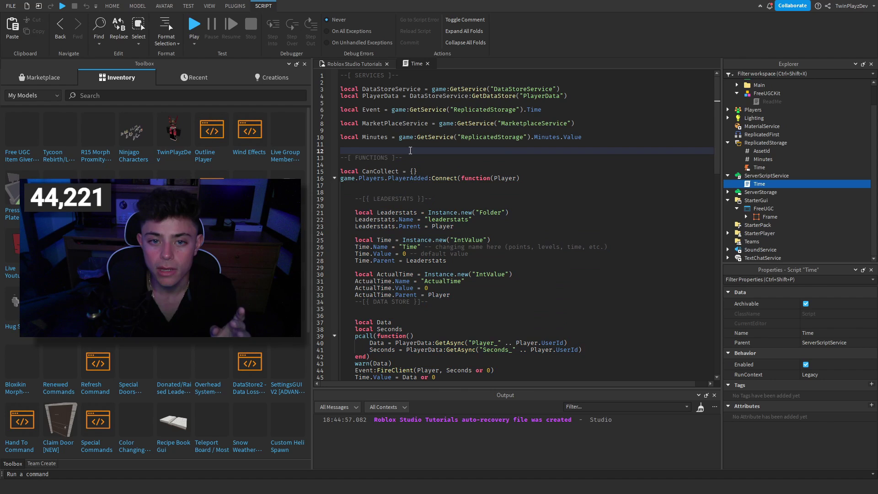
Review the leaderstats section of the Time script, including the Time and ActualTime value names.
scroll(533, 230, "down", 7)
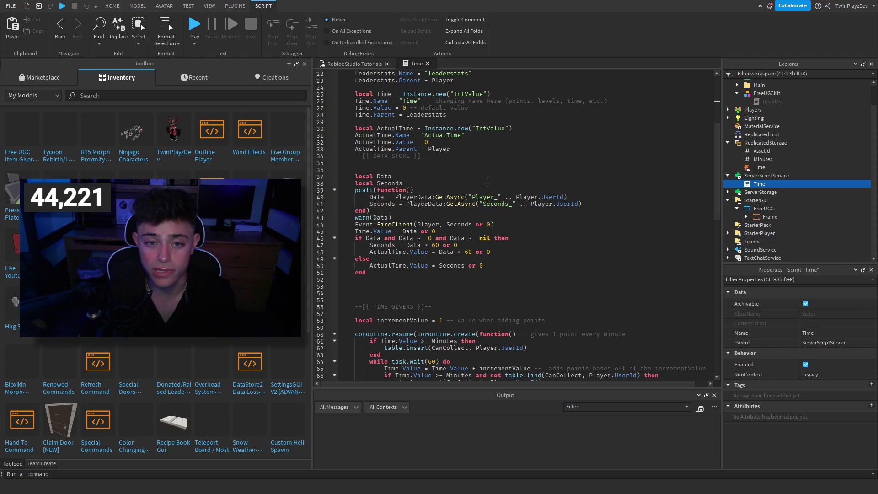
scroll(487, 183, "up", 3)
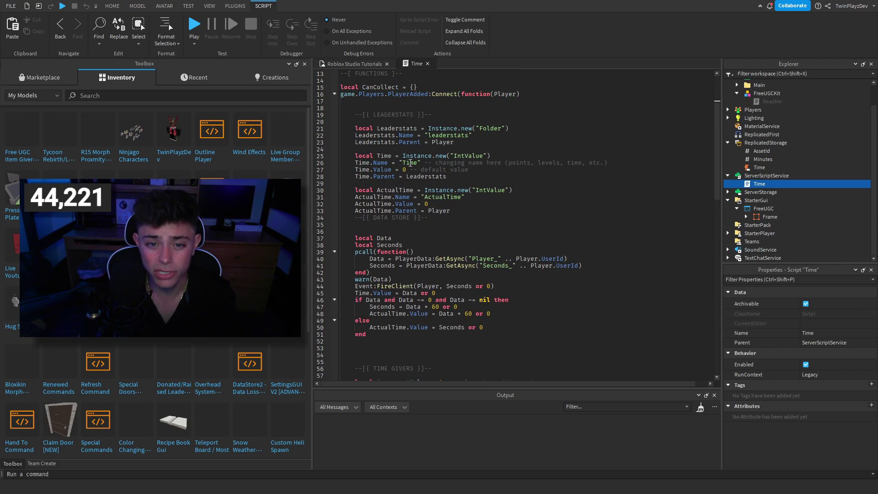
double_click(410, 163)
left_click_drag(426, 196, 490, 203)
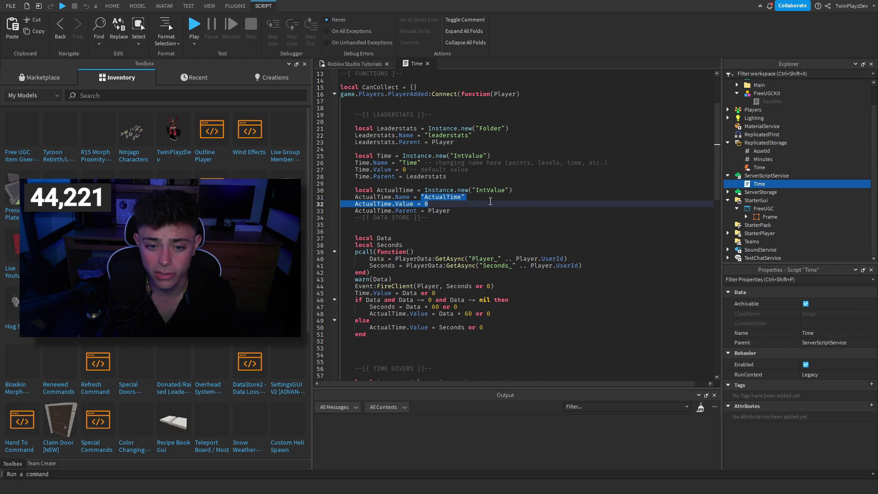
left_click(490, 202)
Review the Time script's data store loading and Time Givers code.
scroll(412, 286, "down", 4)
left_click_drag(353, 229, 444, 266)
scroll(438, 254, "down", 5)
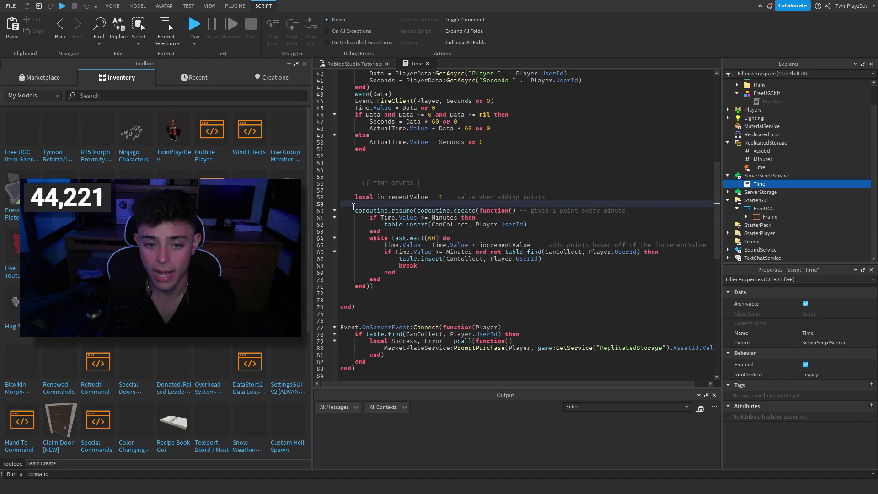
left_click_drag(354, 207, 392, 308)
left_click(392, 308)
left_click_drag(562, 266, 349, 177)
left_click(350, 177)
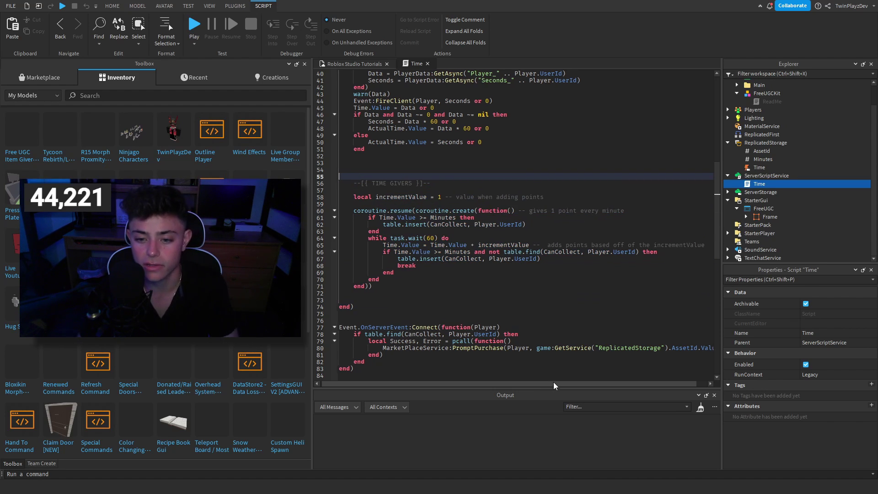
Review the PlayerRemoving data-saving function at the end of the Time script and close the script.
scroll(445, 286, "down", 5)
left_click_drag(468, 344, 341, 278)
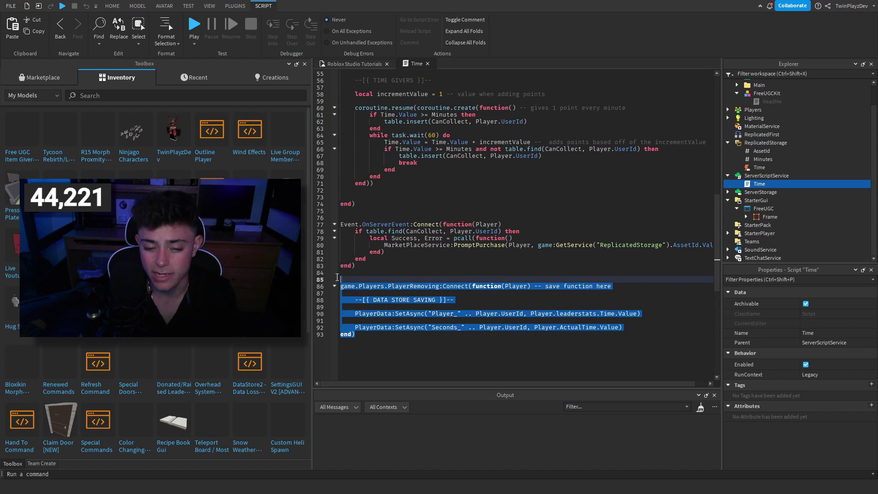
left_click(412, 252)
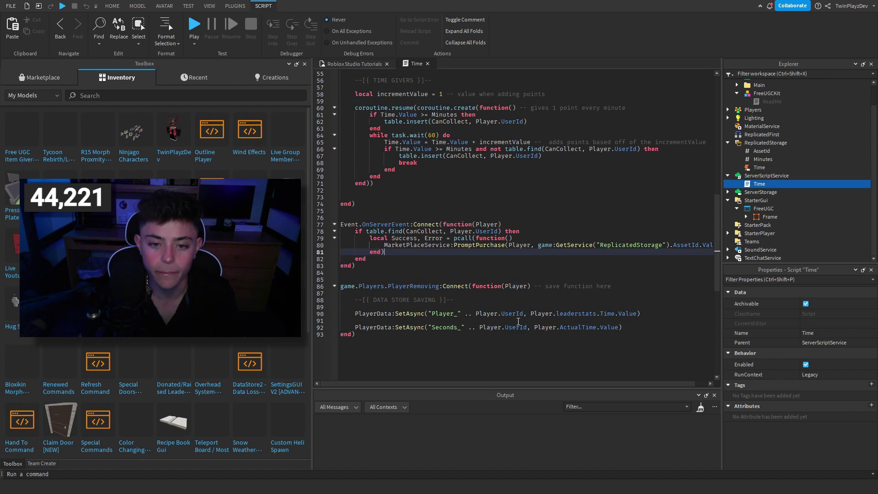
left_click(428, 63)
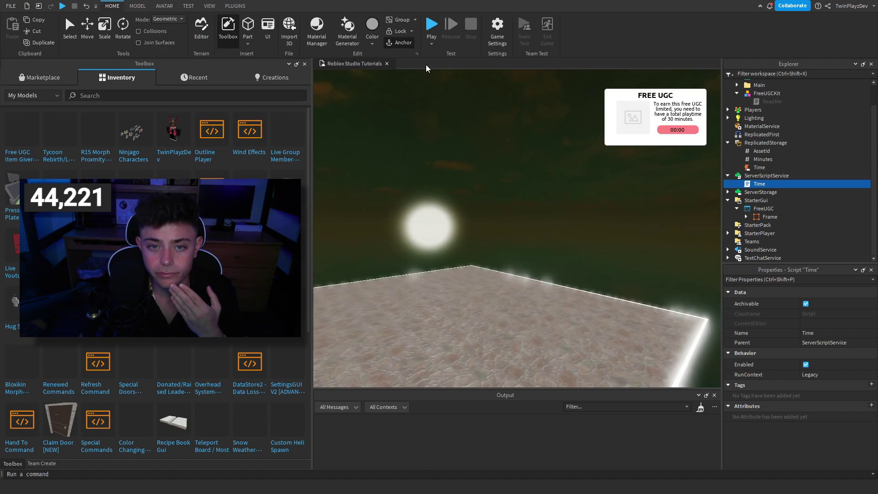
Check the Time RemoteEvent, then open the Client script in the FreeUGC Frame, look over its code and close it.
left_click(755, 171)
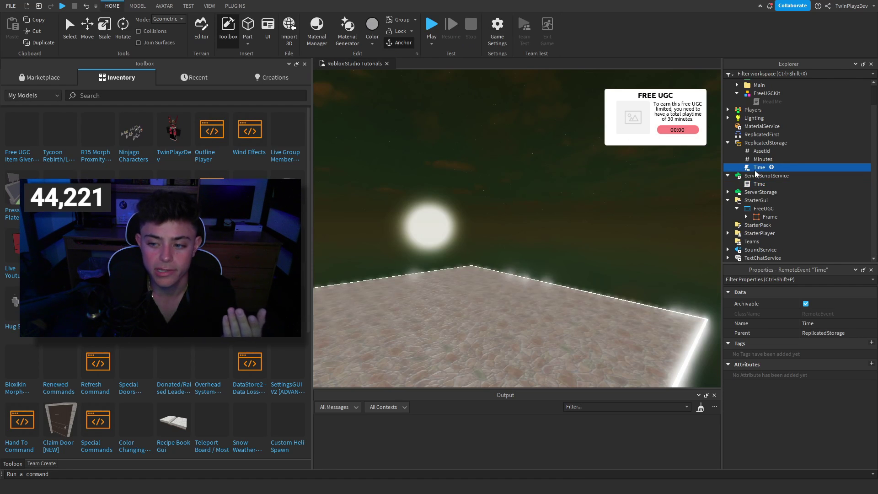
left_click(762, 209)
left_click(763, 217)
left_click(746, 217)
double_click(773, 242)
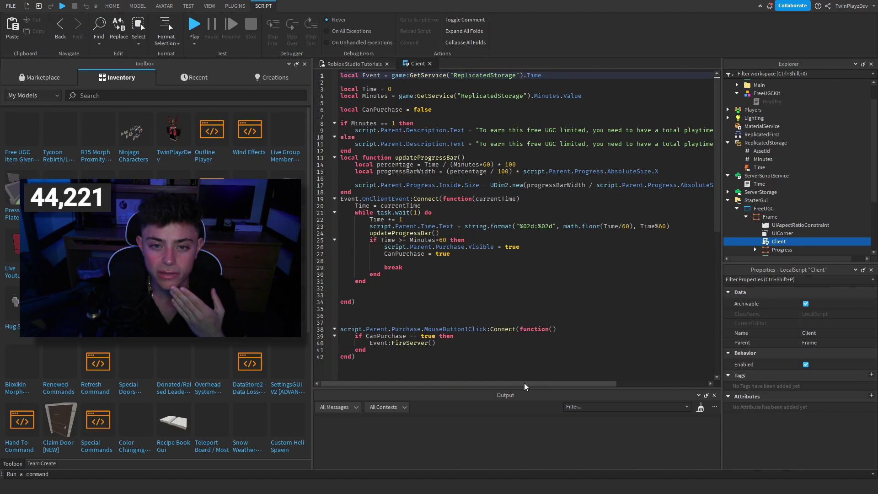
left_click_drag(528, 385, 510, 356)
left_click(430, 63)
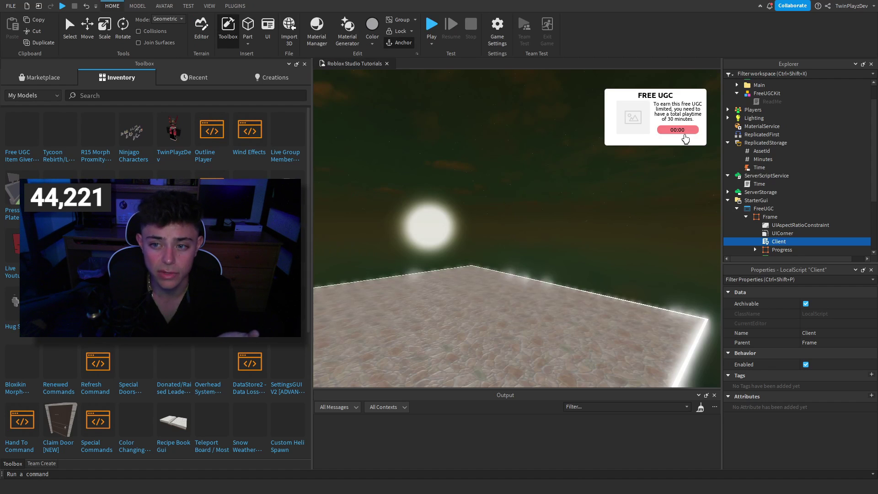
Select the Cover image label in the FreeUGC Frame and examine its Image properties.
scroll(777, 183, "down", 4)
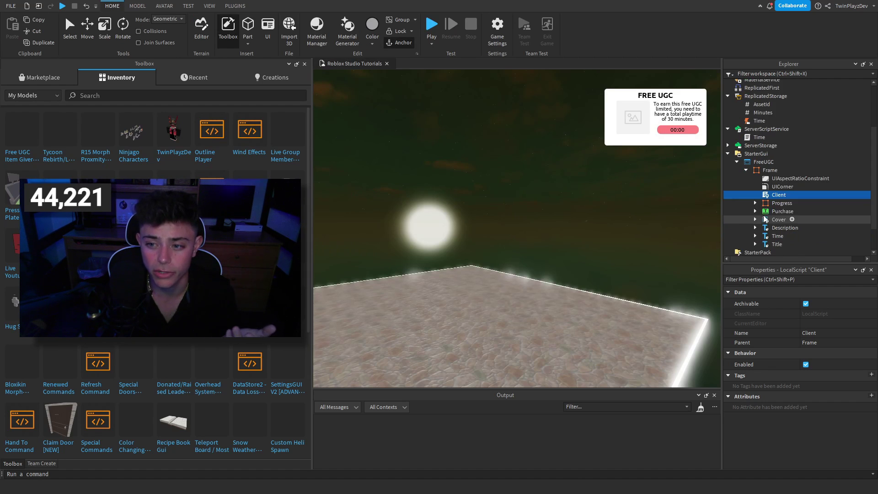
left_click(782, 177)
left_click(773, 186)
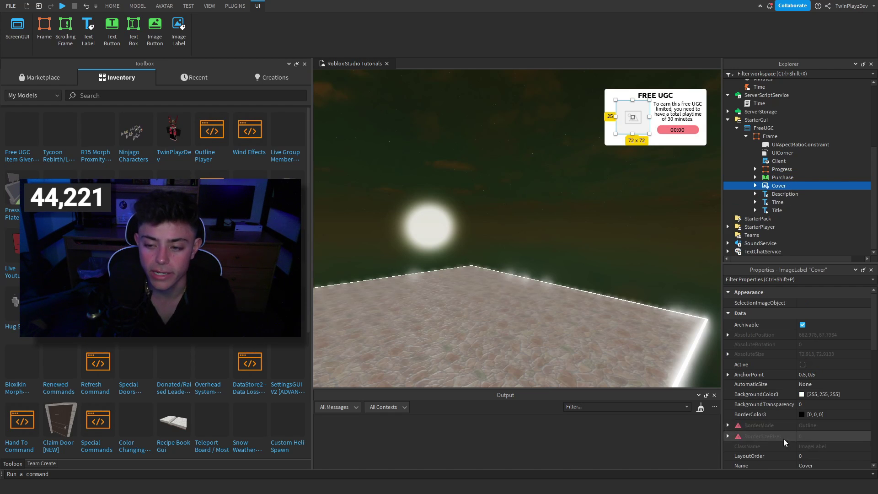
scroll(796, 402, "down", 8)
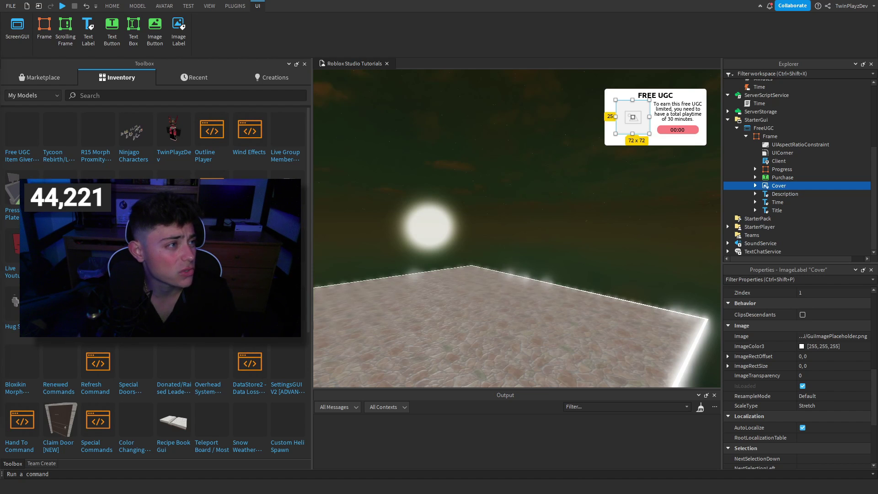
Switch to the Roblox catalog in the browser and open the Golden Prop Knife in a new tab.
left_click_drag(0, 64, 534, 67)
scroll(508, 287, "down", 2)
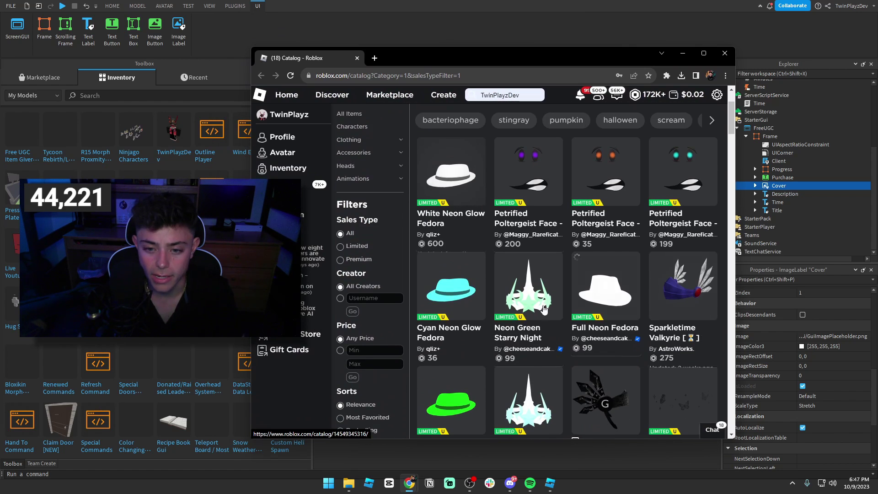
scroll(509, 287, "down", 2)
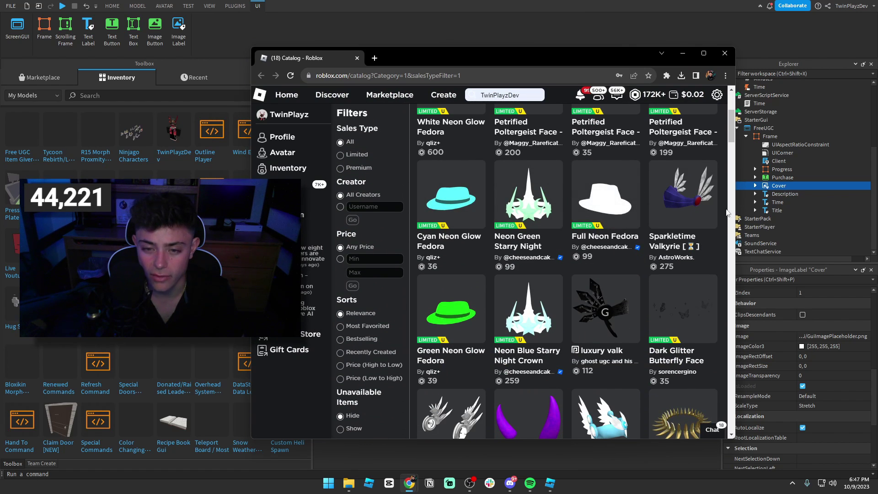
scroll(611, 216, "down", 7)
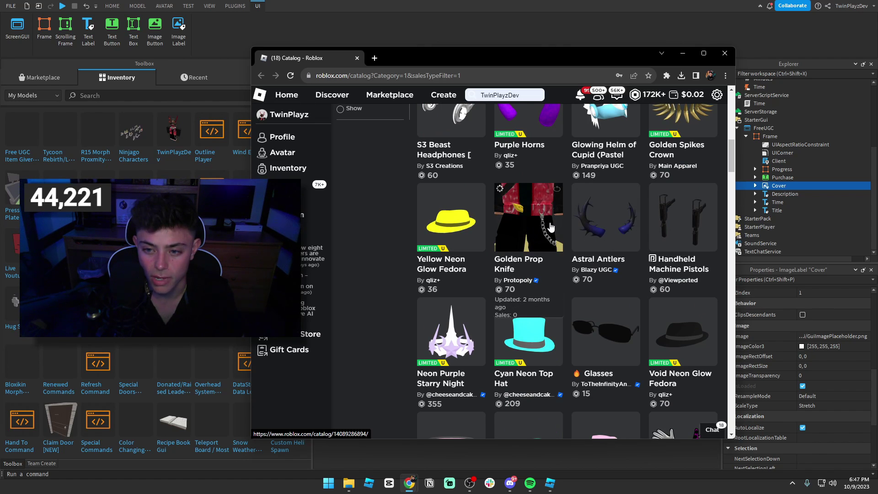
right_click(513, 221)
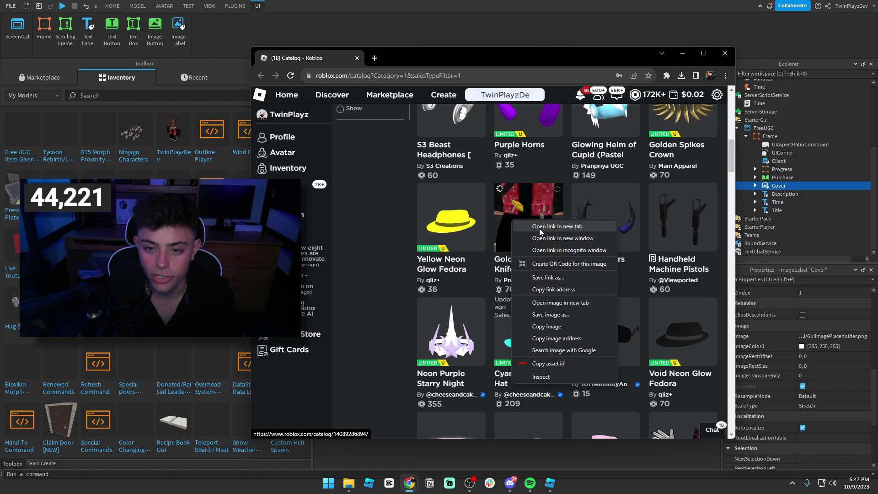
left_click(540, 227)
left_click(416, 57)
double_click(435, 76)
key("ctrl+c")
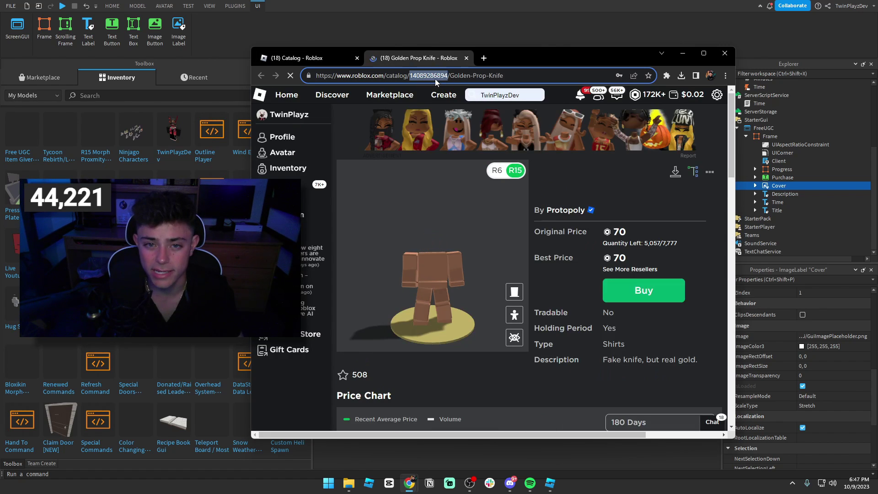
left_click(683, 53)
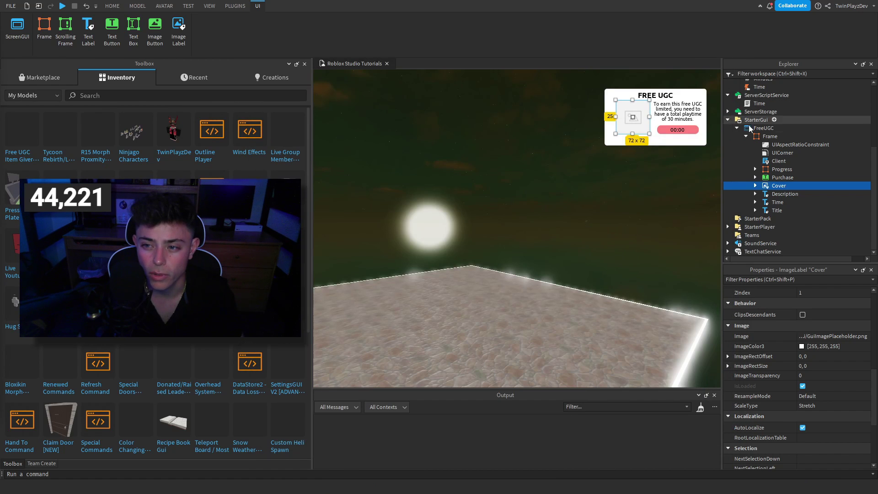
left_click(774, 162)
scroll(774, 165, "up", 2)
scroll(775, 167, "up", 1)
left_click(760, 174)
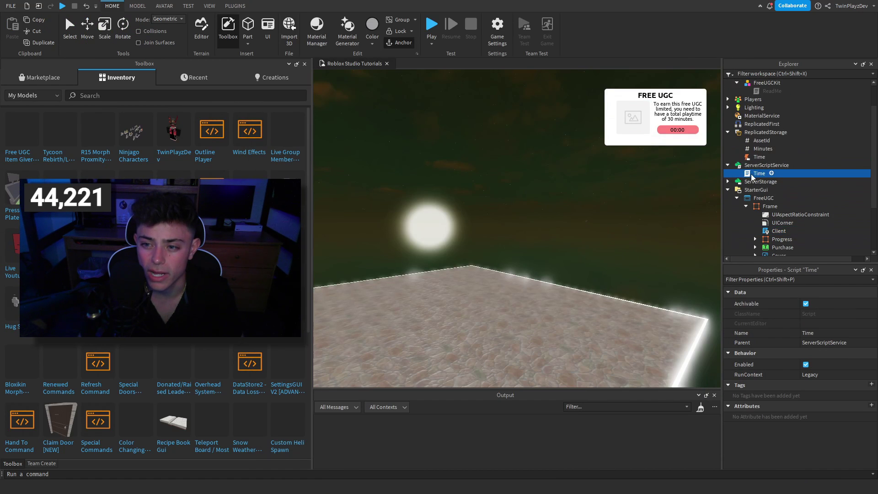
left_click(761, 140)
left_click(833, 343)
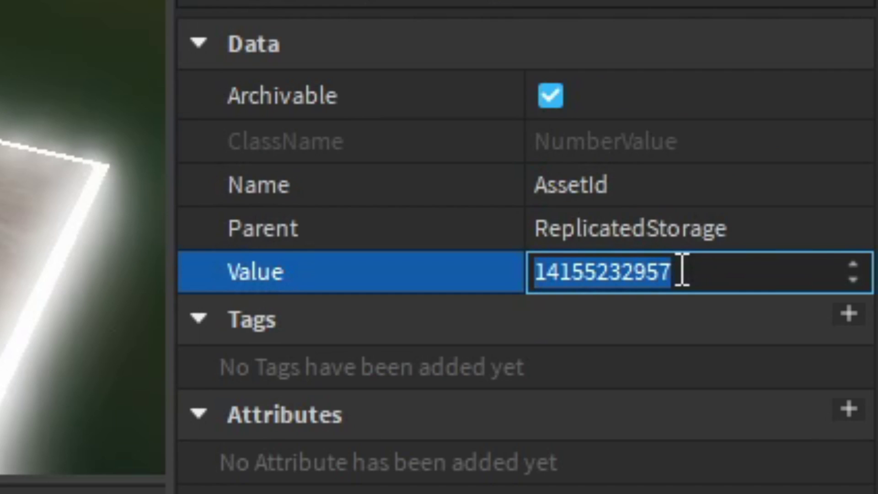
key("ctrl+v")
key("Return")
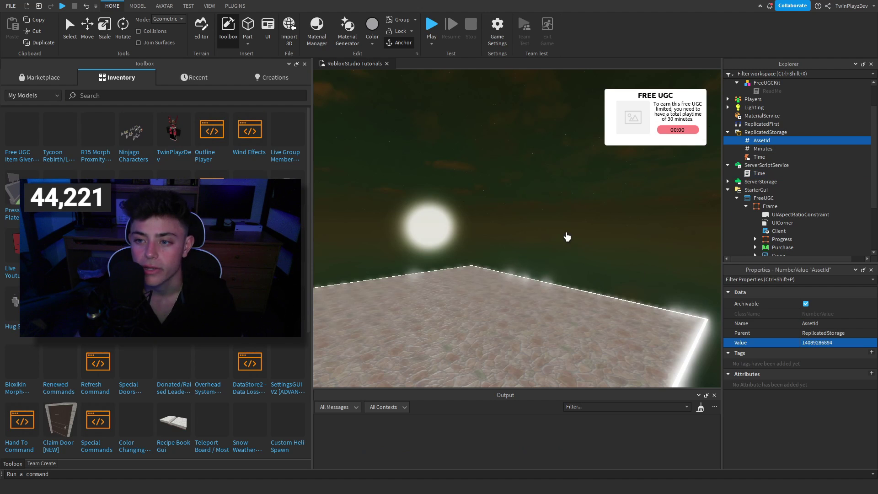
Check the Minutes value in ReplicatedStorage and open the Time script in ServerScriptService.
left_click(763, 148)
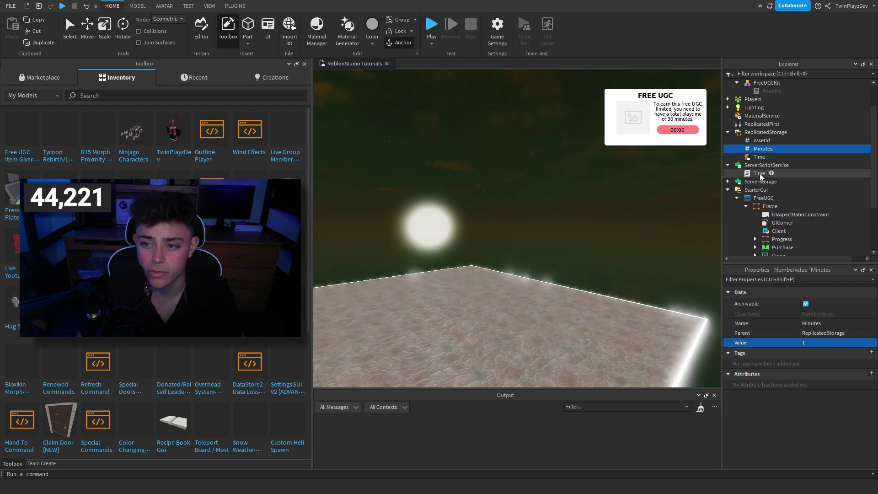
scroll(791, 230, "down", 1)
double_click(759, 150)
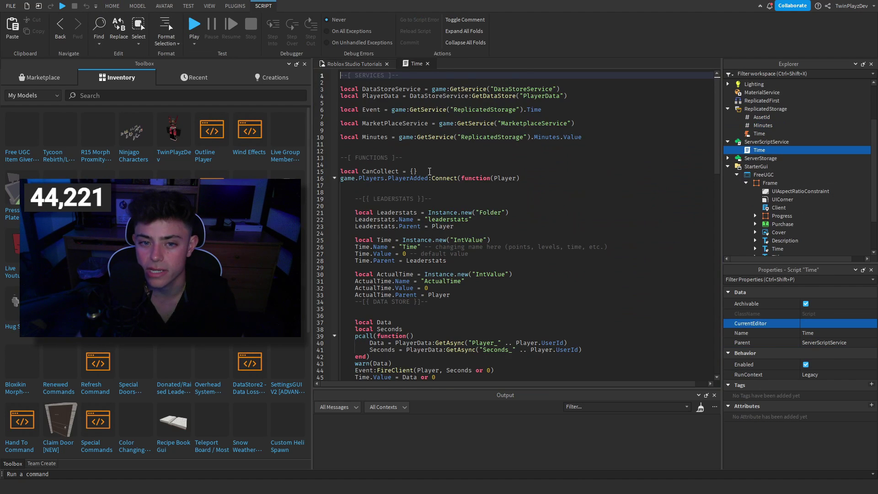
scroll(457, 179, "up", 1)
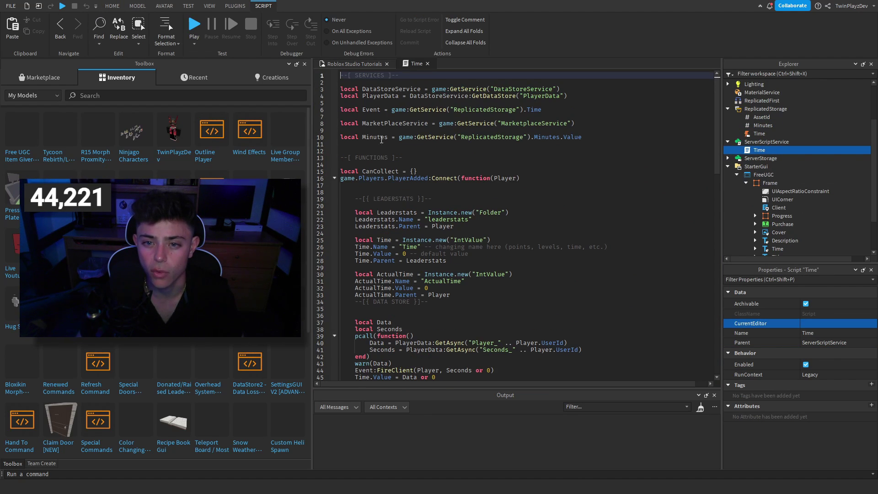
Open the FreeUGC Frame's Client script, and examine the PromptPurchase line in the Time script.
left_click(352, 65)
double_click(779, 208)
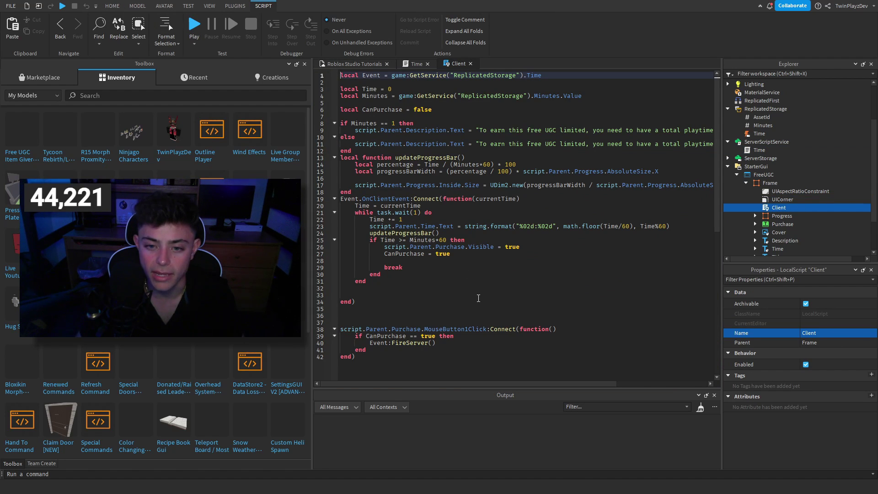
left_click(413, 64)
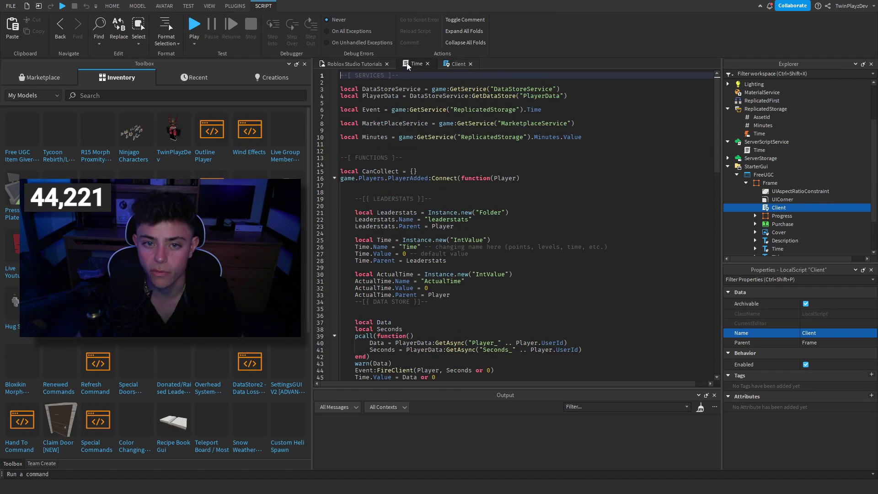
scroll(466, 255, "down", 15)
scroll(466, 255, "down", 5)
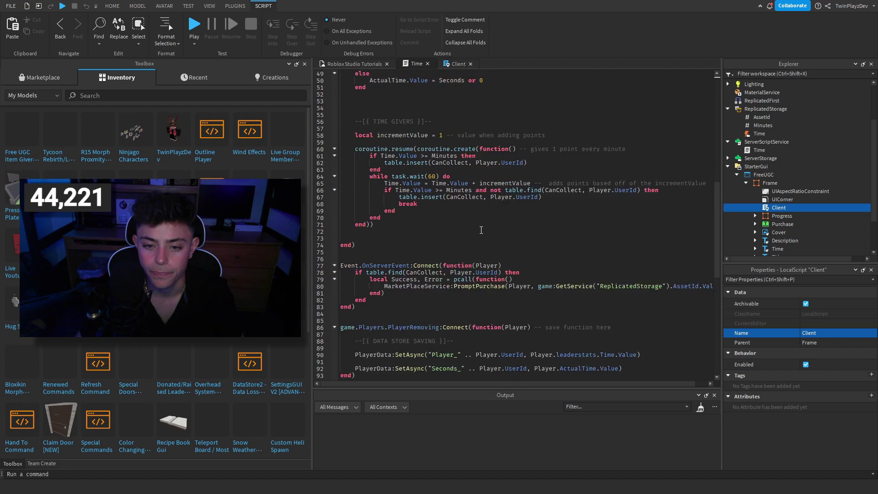
left_click_drag(431, 204, 717, 206)
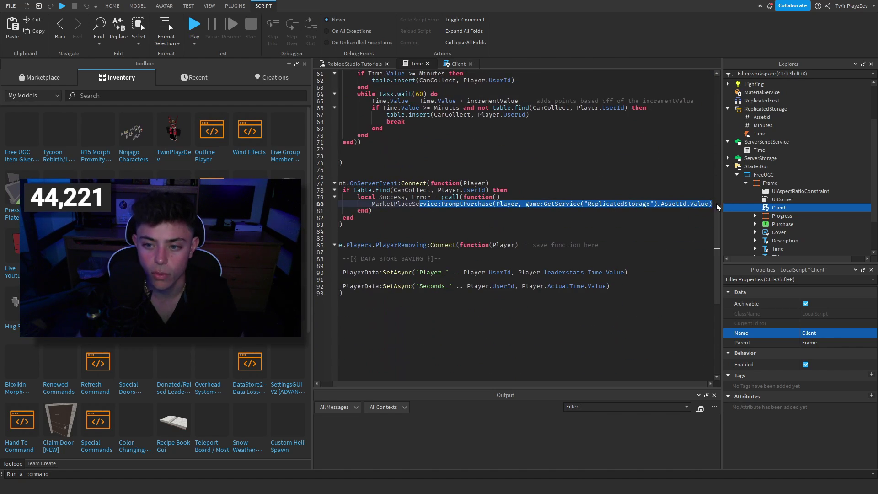
left_click(693, 207)
left_click(351, 64)
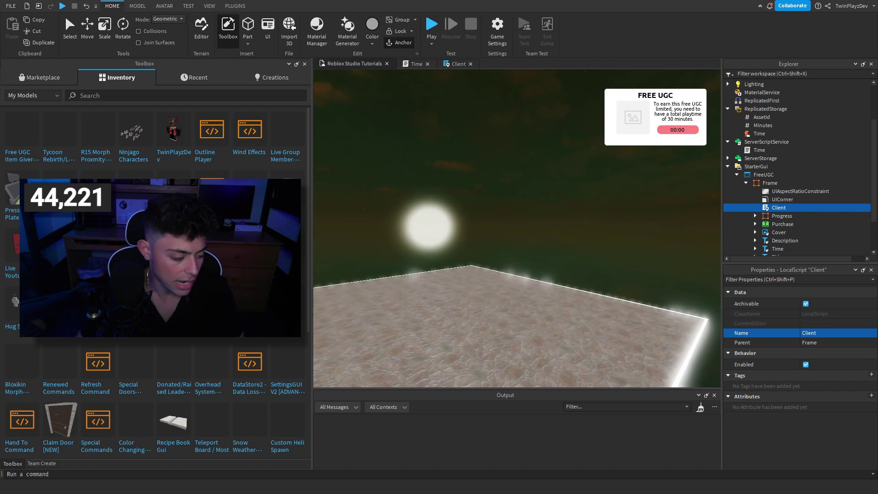
Switch to the Golden Prop Knife page in the browser and examine the accessory's properties in its model explorer.
key("alt+Tab")
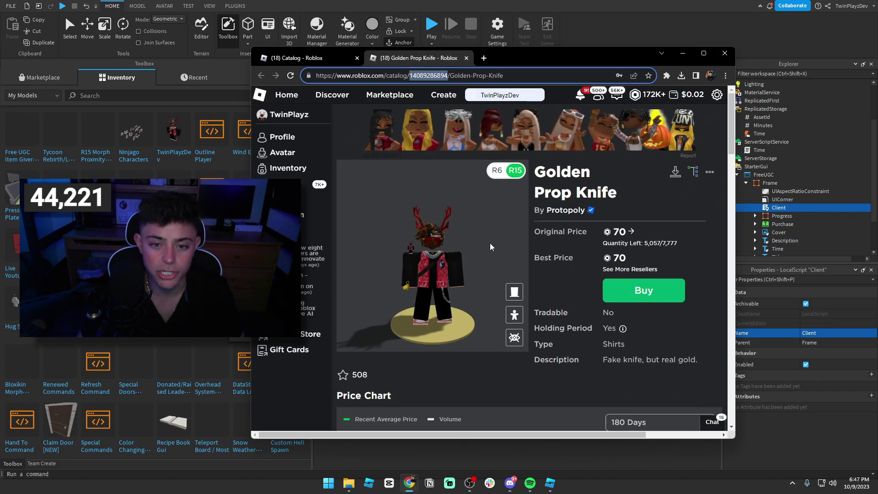
scroll(582, 237, "down", 2)
scroll(583, 236, "up", 2)
left_click(693, 171)
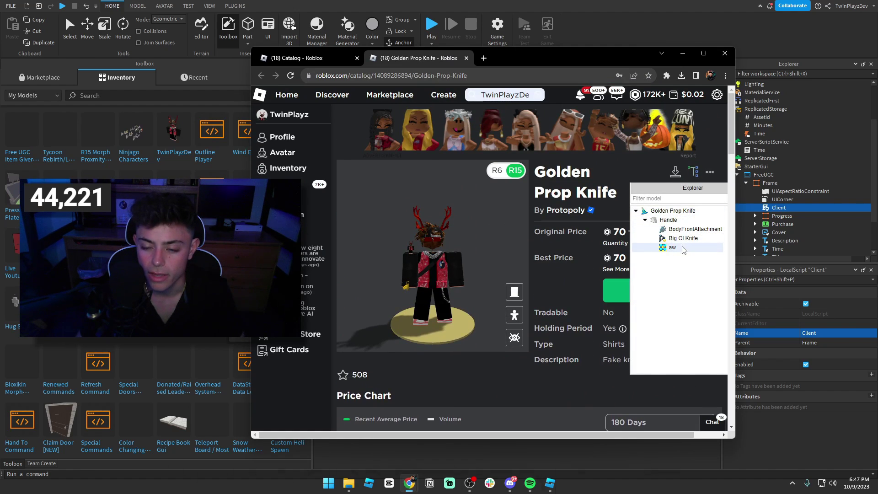
left_click(676, 211)
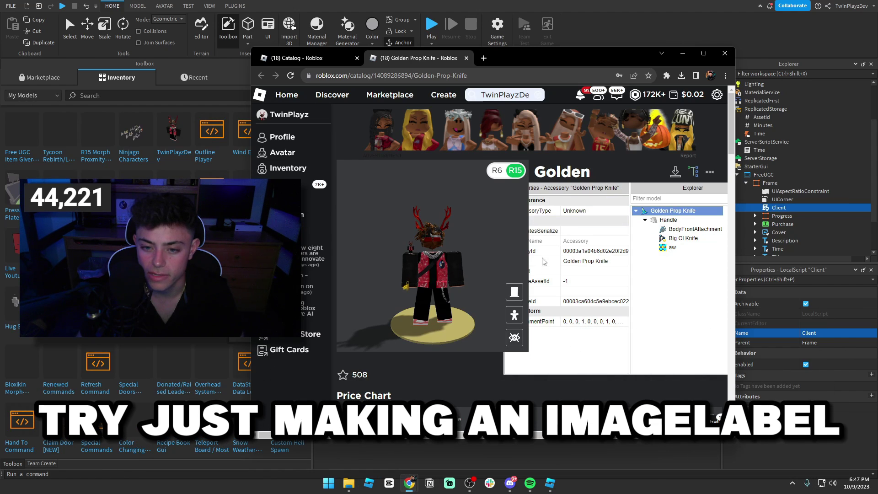
left_click_drag(734, 179, 848, 180)
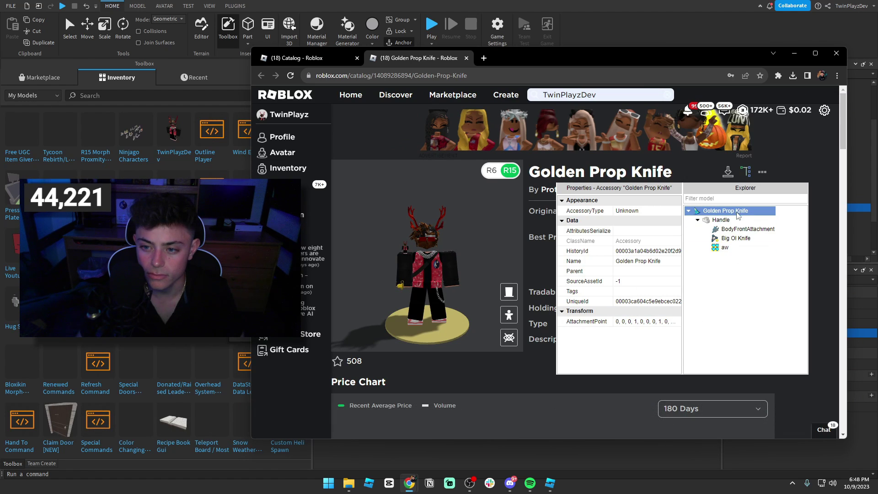
left_click(689, 212)
scroll(663, 229, "down", 8)
scroll(616, 249, "up", 8)
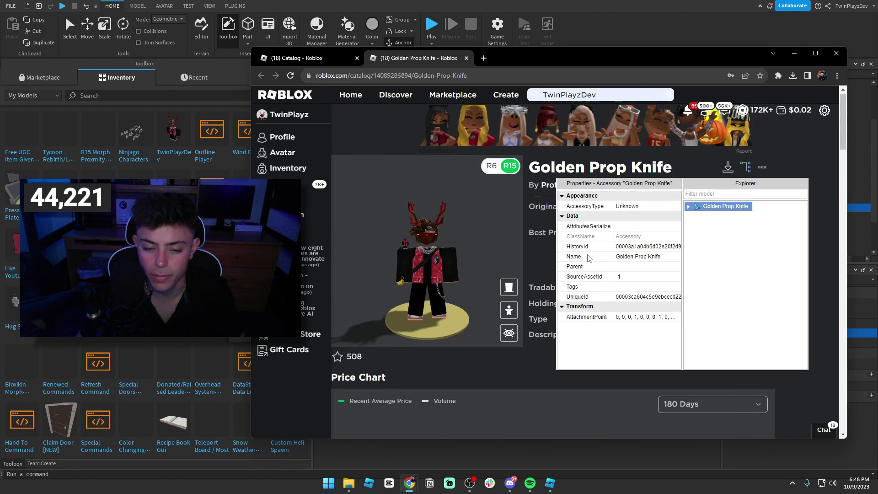
left_click(529, 194)
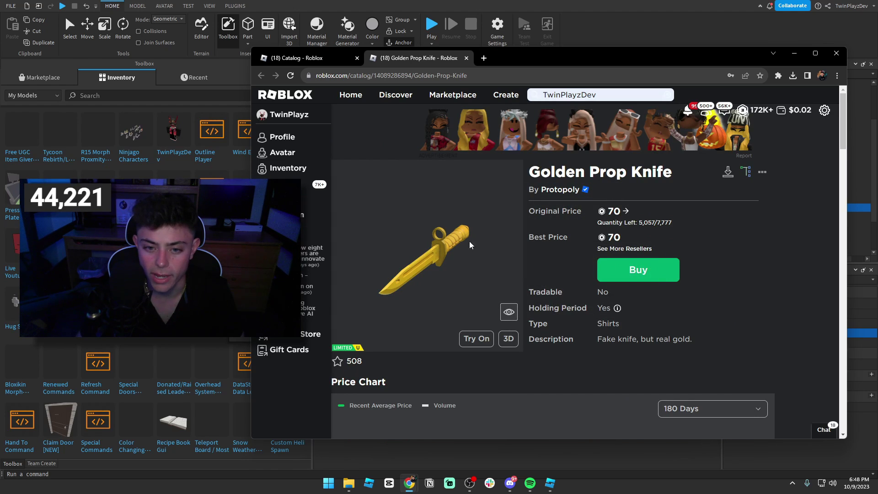
left_click_drag(364, 210, 443, 262)
right_click(446, 264)
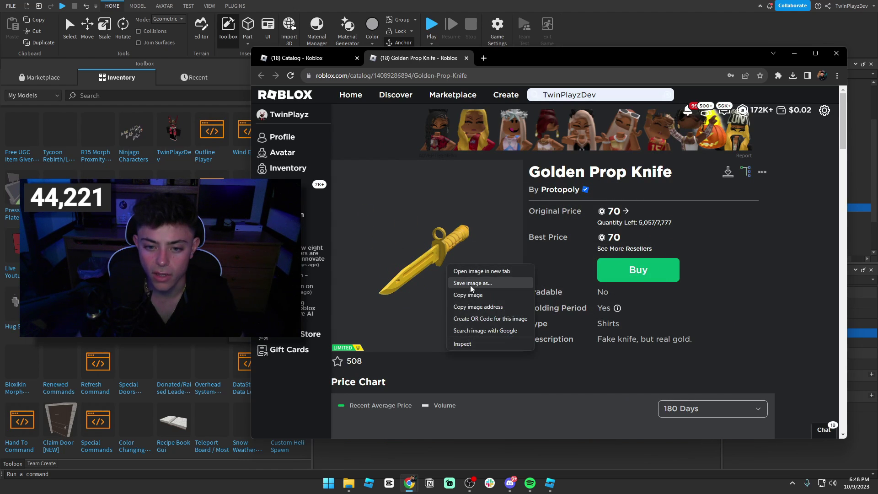
left_click(566, 262)
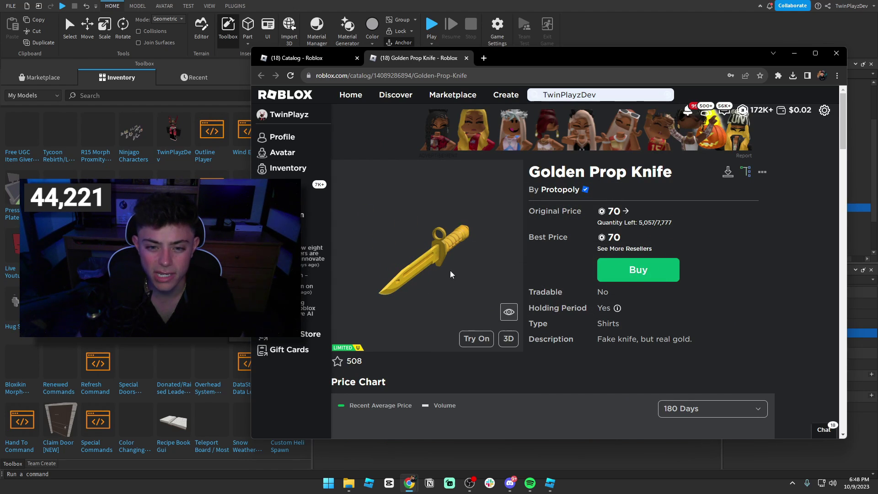
Select the Handle mesh in the Golden Prop Knife's model explorer, copy its TextureID, and return to Roblox Studio.
left_click_drag(540, 68, 440, 81)
left_click(411, 320)
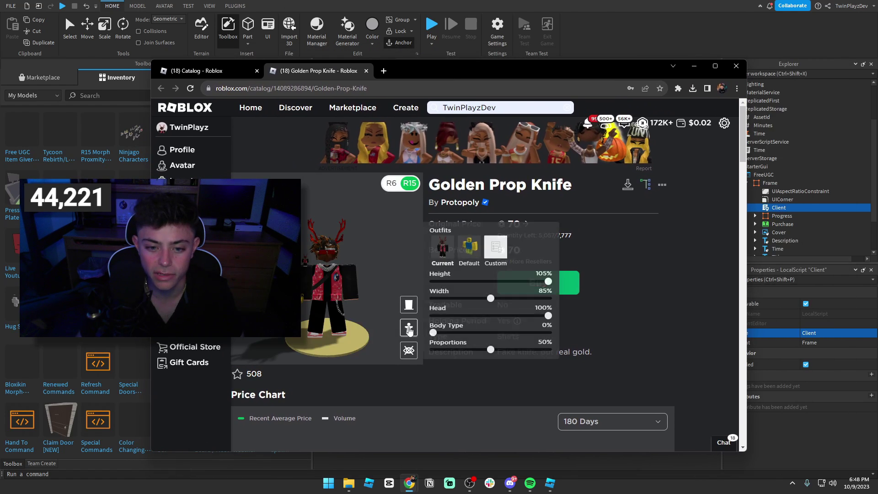
left_click(645, 184)
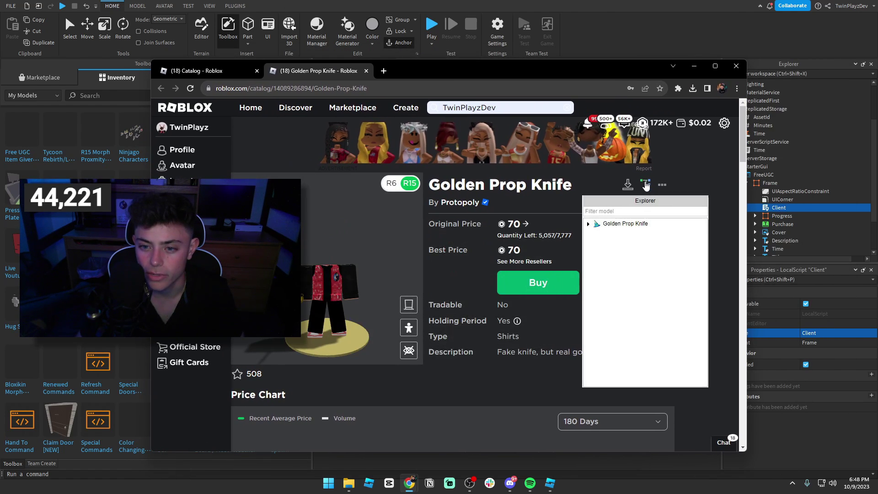
left_click(589, 223)
left_click(620, 233)
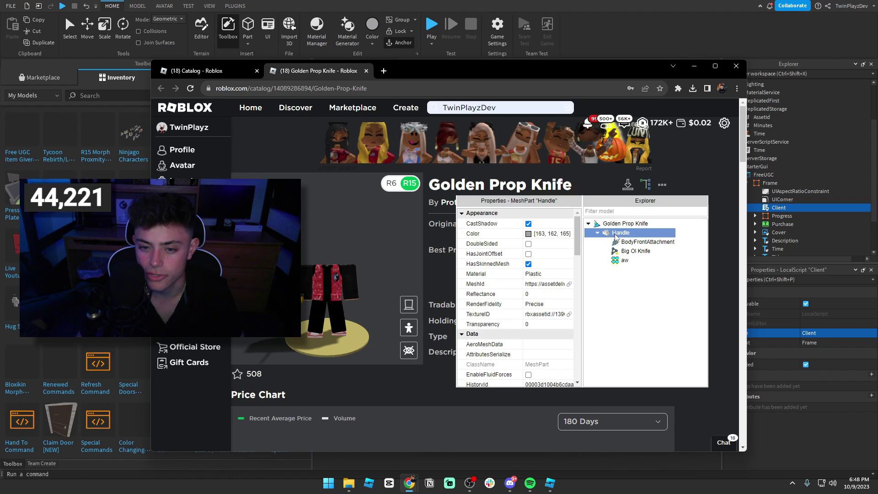
left_click(709, 325)
left_click(695, 66)
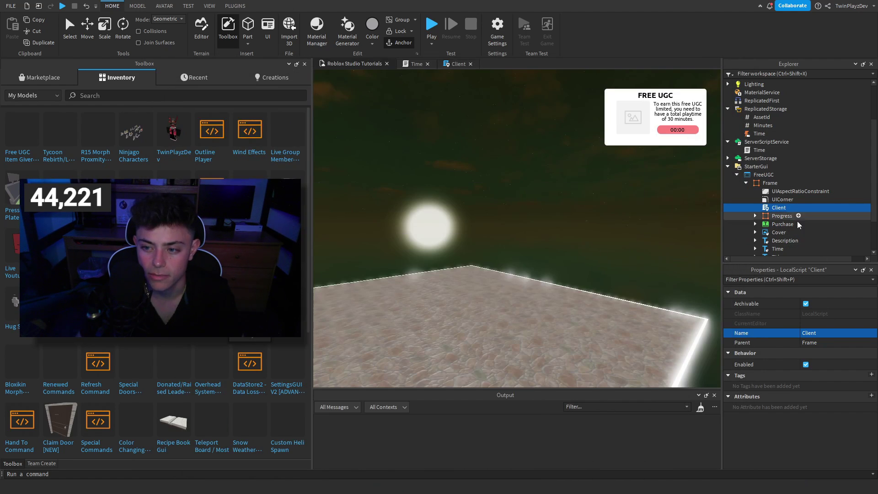
left_click(780, 233)
scroll(826, 332, "down", 2)
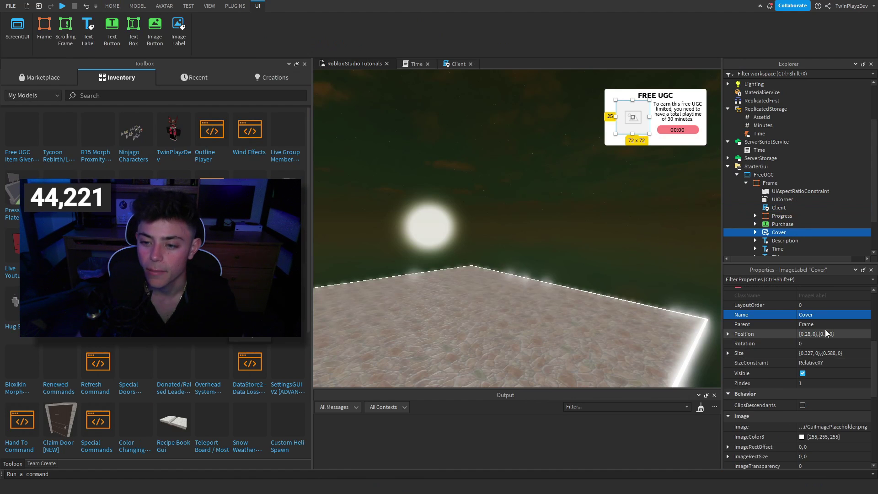
scroll(826, 333, "down", 4)
left_click(817, 306)
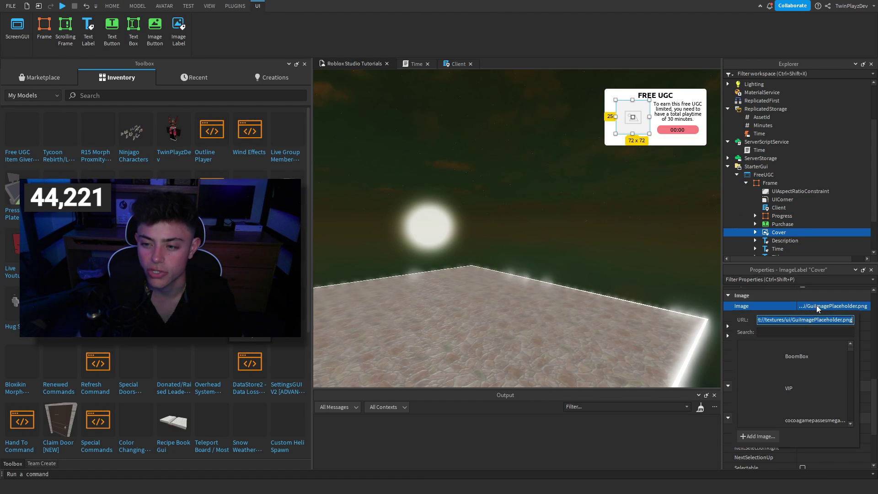
key("ctrl+v")
key("Return")
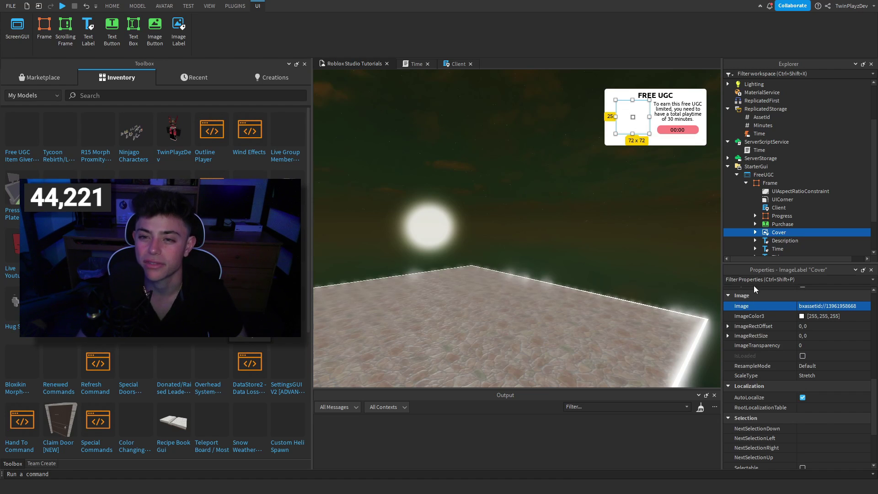
left_click(641, 183)
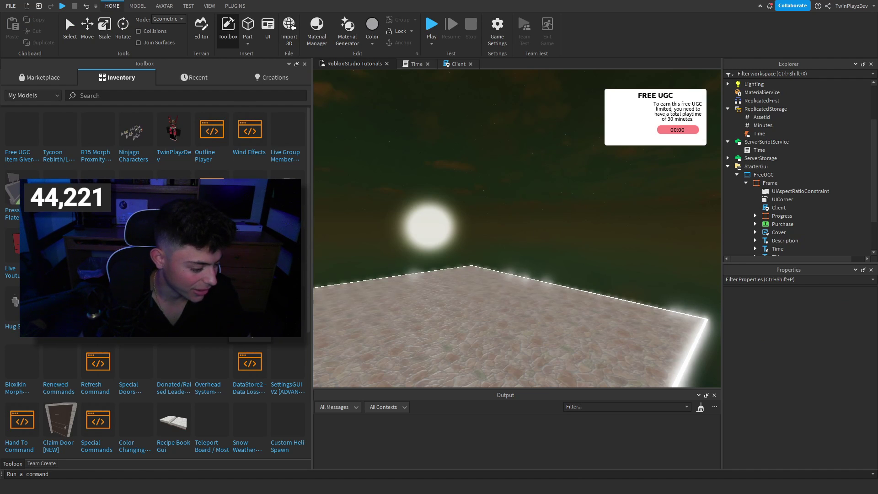
Buy the Golden Prop Knife for 70 Robux on its browser page, and close the browser.
left_click(409, 483)
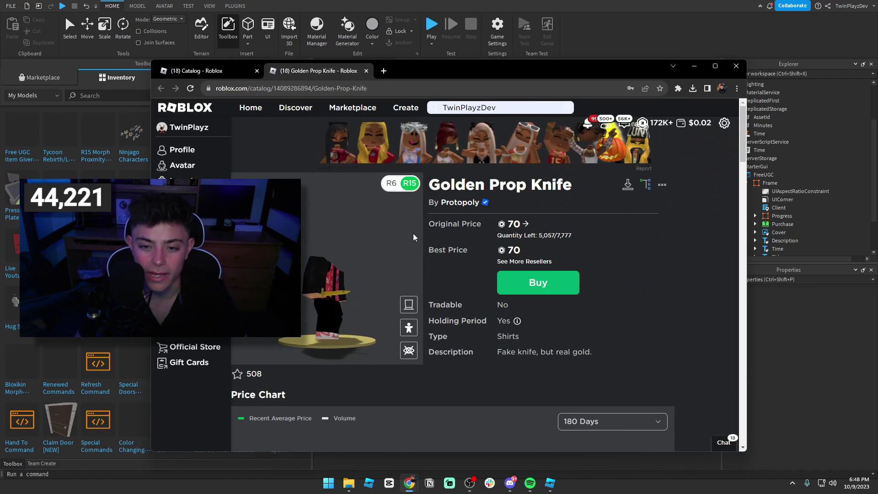
scroll(413, 234, "up", 5)
left_click_drag(408, 222, 565, 266)
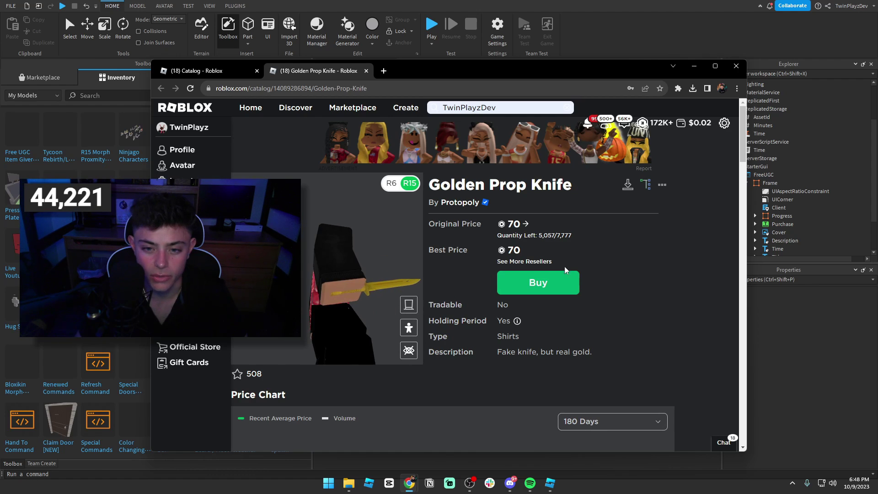
left_click(562, 280)
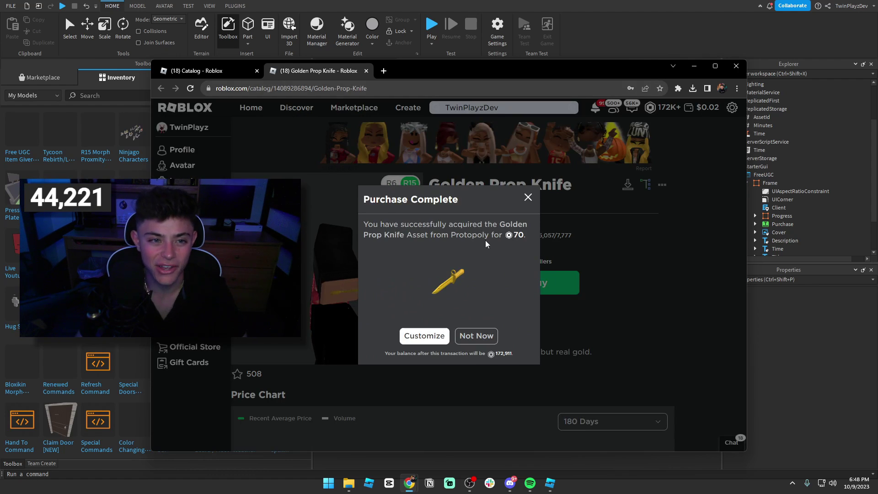
left_click(366, 71)
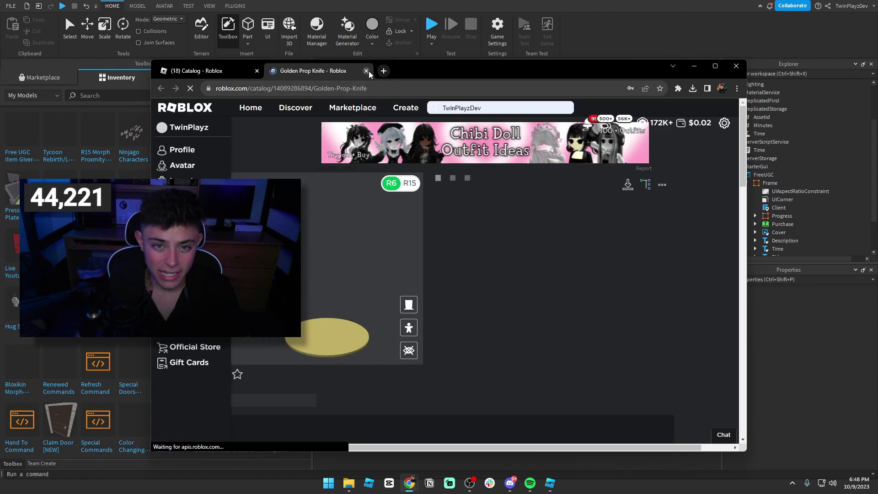
left_click(736, 67)
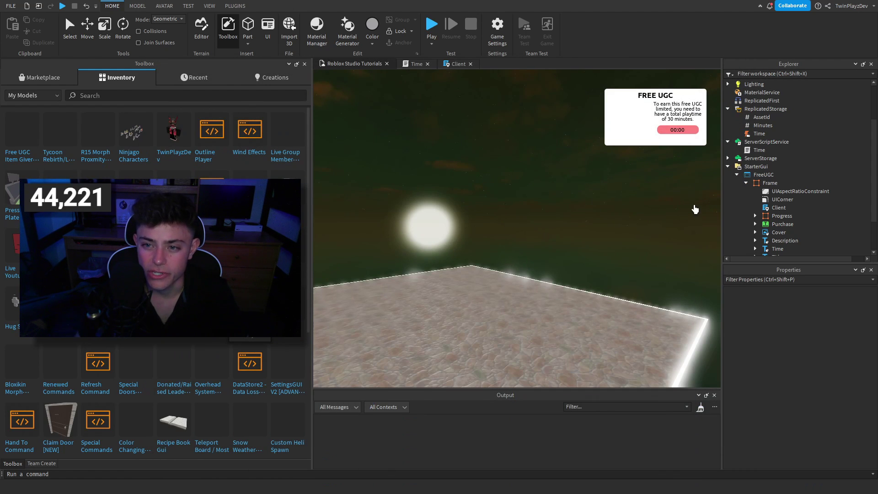
Start a playtest and walk the character around the baseplate while checking the countdown on the FREE UGC panel.
right_click_drag(544, 196, 493, 175)
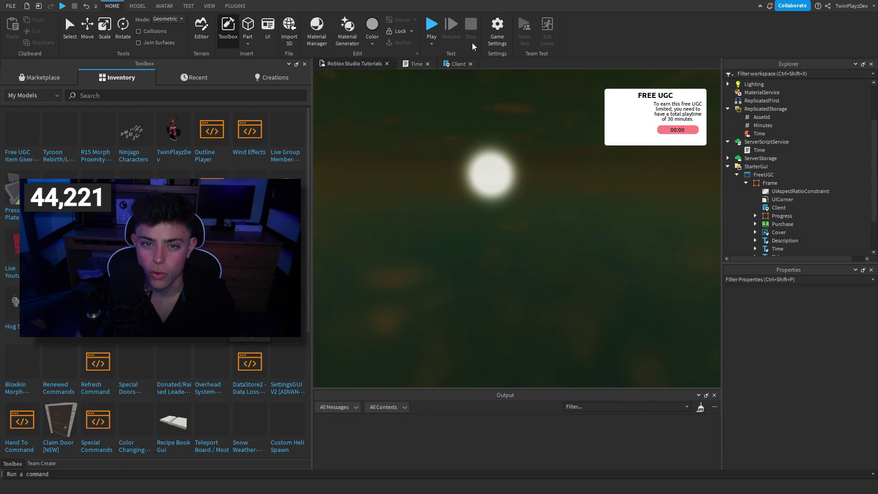
scroll(541, 214, "down", 3)
scroll(532, 195, "up", 2)
left_click(430, 29)
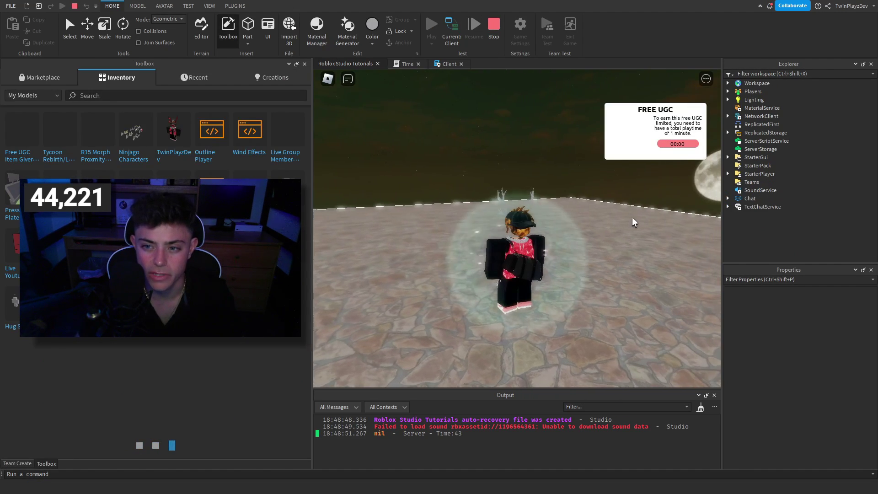
key("w")
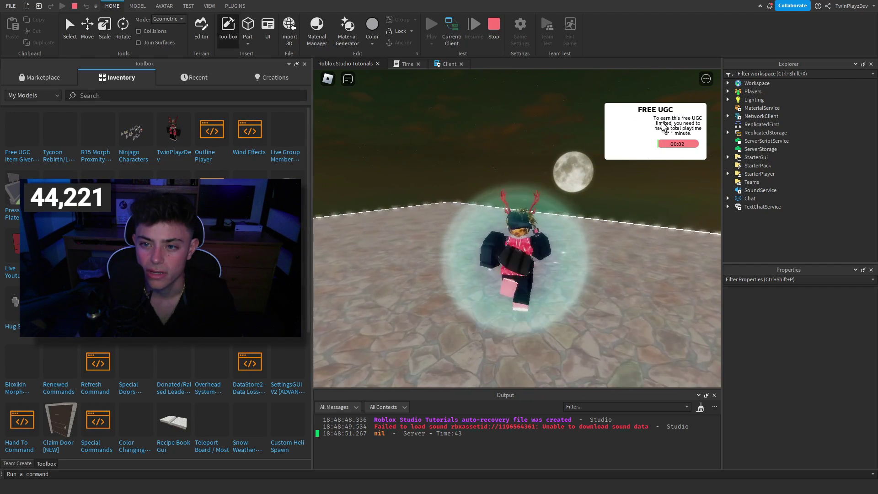
key("s")
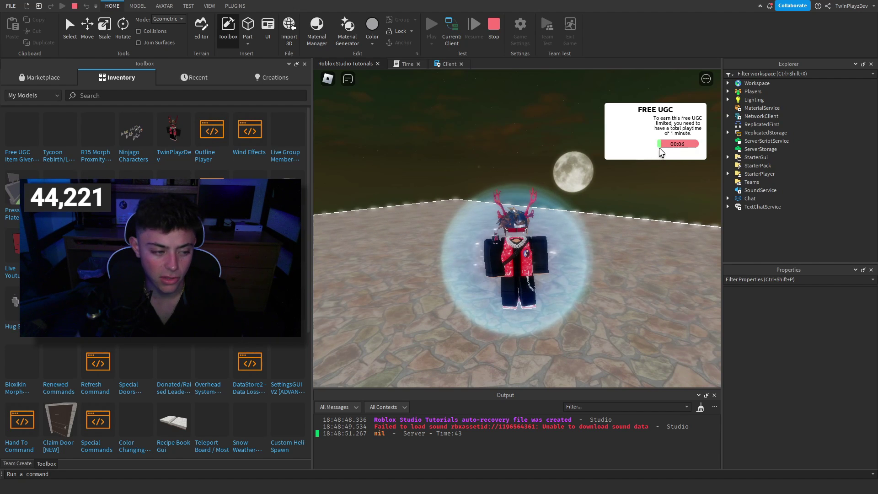
right_click_drag(586, 220, 627, 206)
key("d")
key("s")
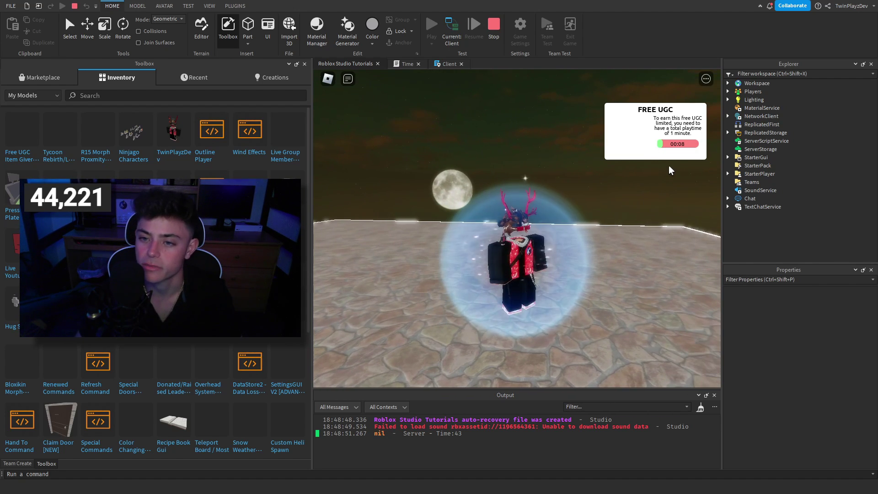
Inspect the avatar up close while the FREE UGC playtime timer runs, and end the playtest.
right_click_drag(668, 165, 661, 148)
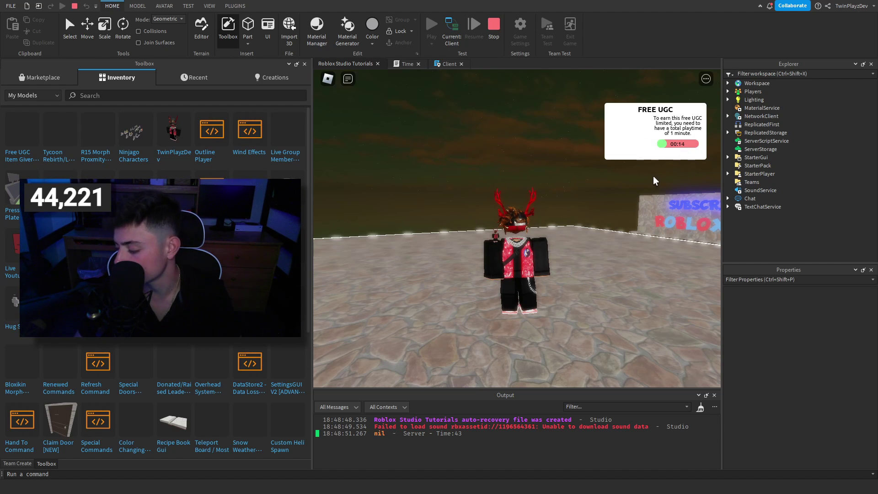
right_click_drag(654, 175, 633, 176)
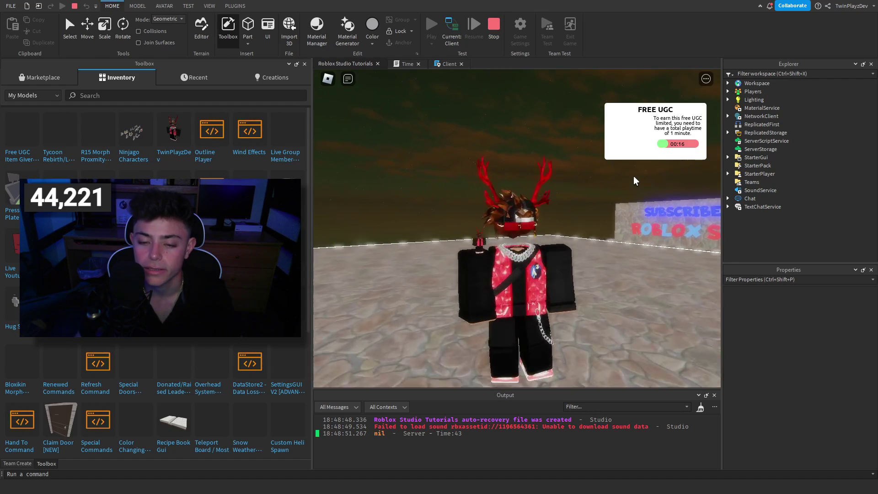
scroll(634, 178, "up", 5)
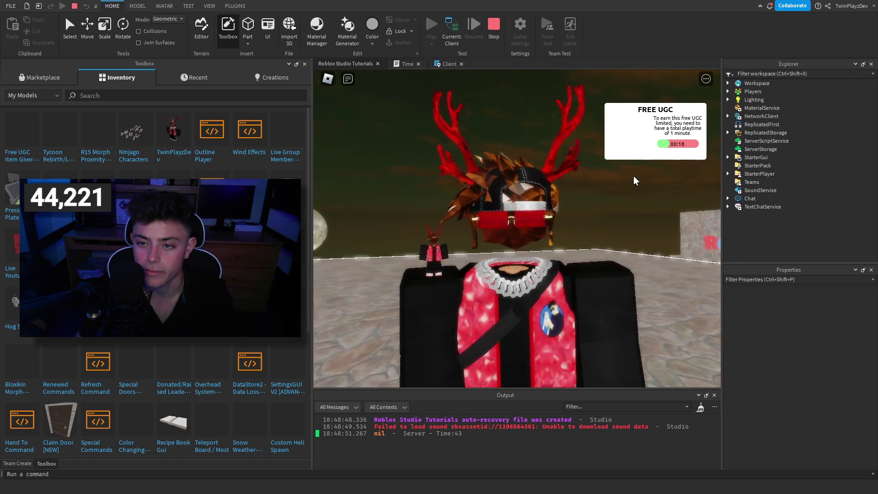
scroll(634, 178, "down", 4)
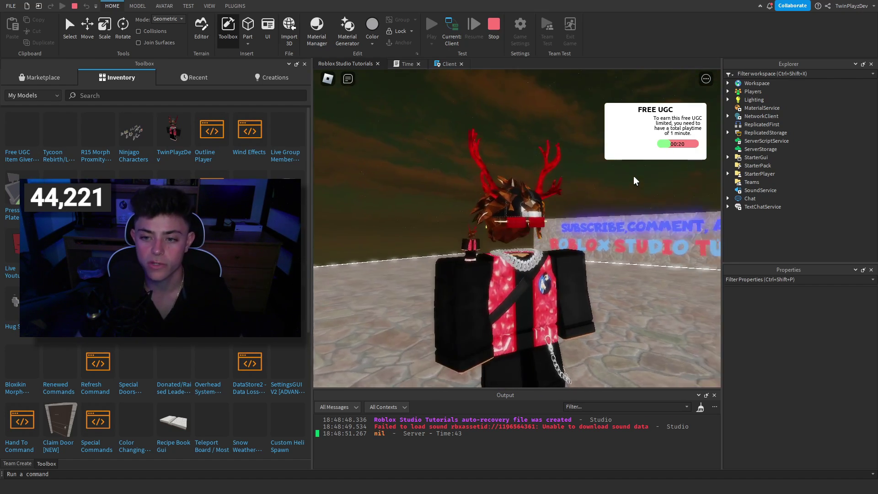
right_click_drag(633, 181, 632, 184)
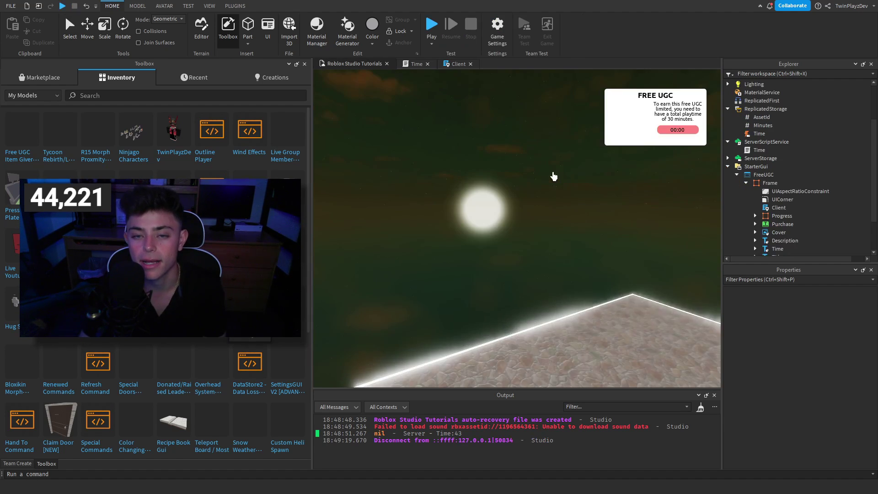
Enable Allow Third Party Sales in the game's security settings and save them.
left_click(498, 41)
left_click(263, 180)
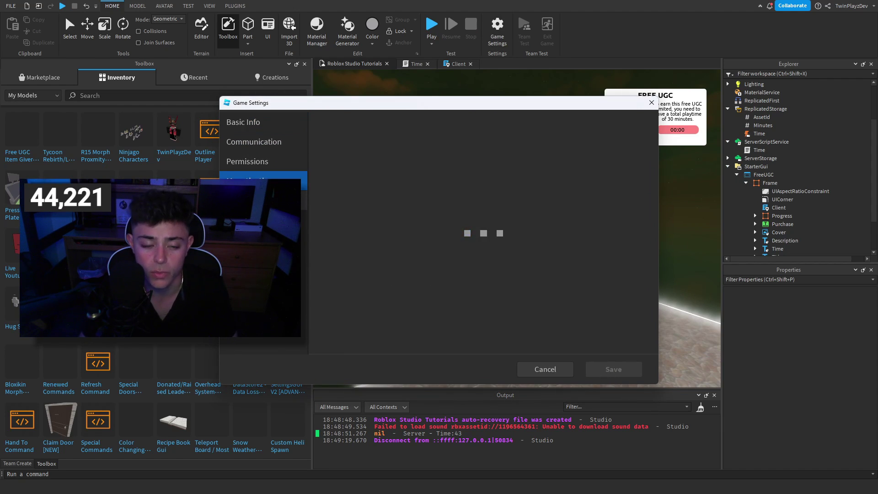
left_click(264, 201)
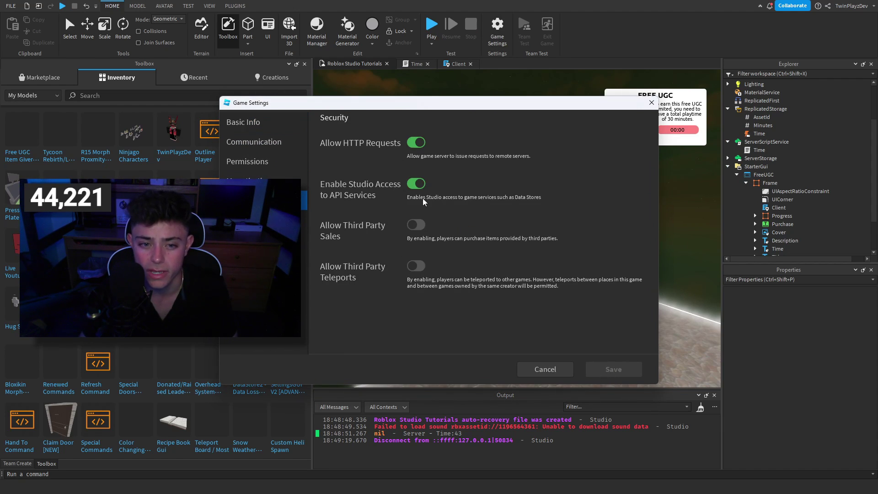
left_click(416, 224)
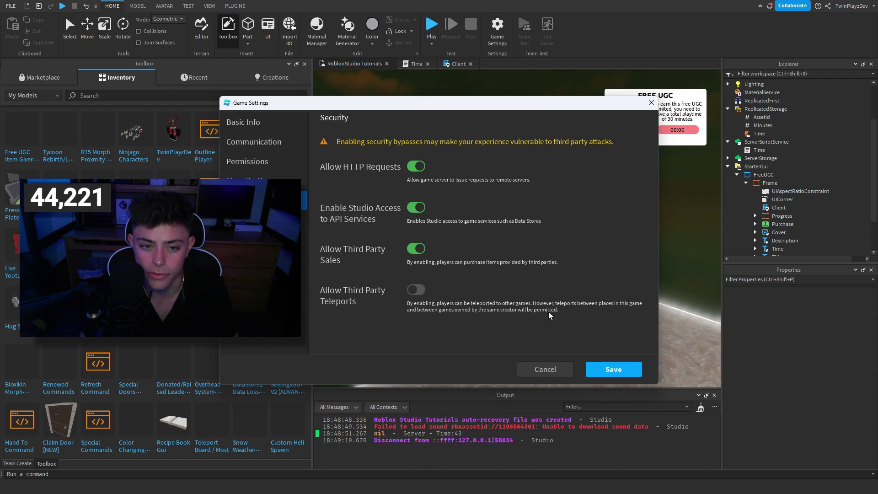
left_click(637, 371)
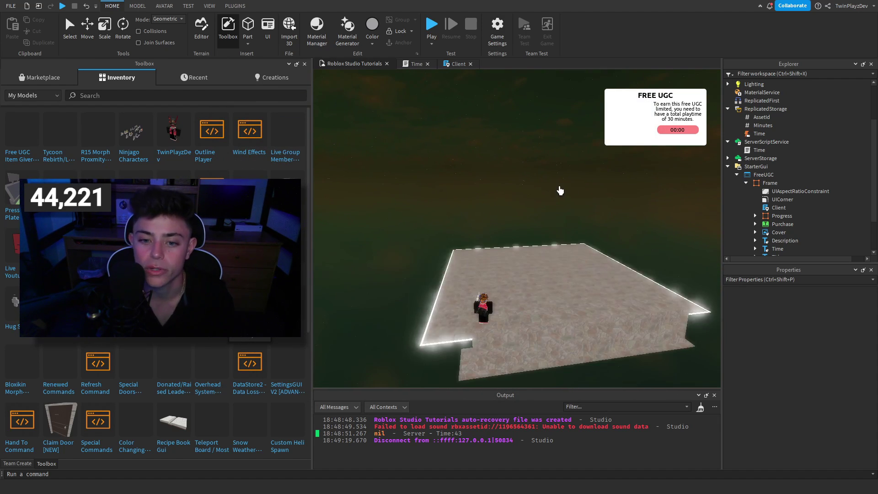
scroll(574, 186, "up", 3)
right_click_drag(560, 190, 575, 192)
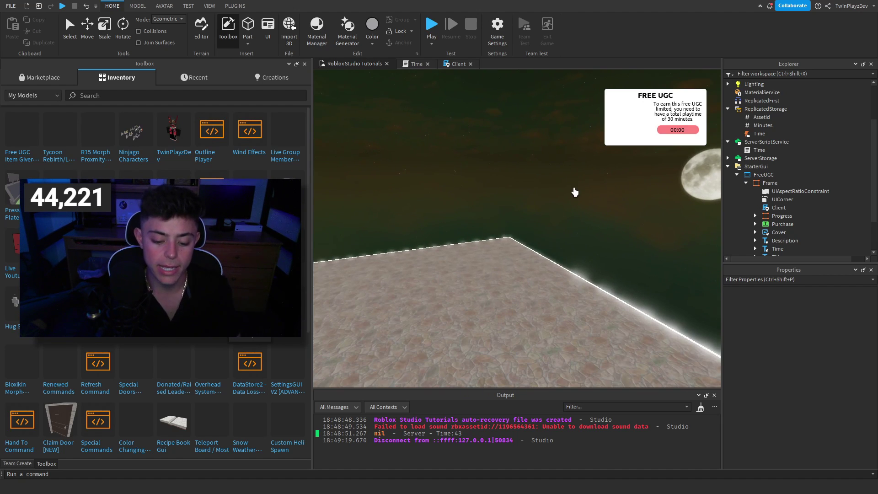